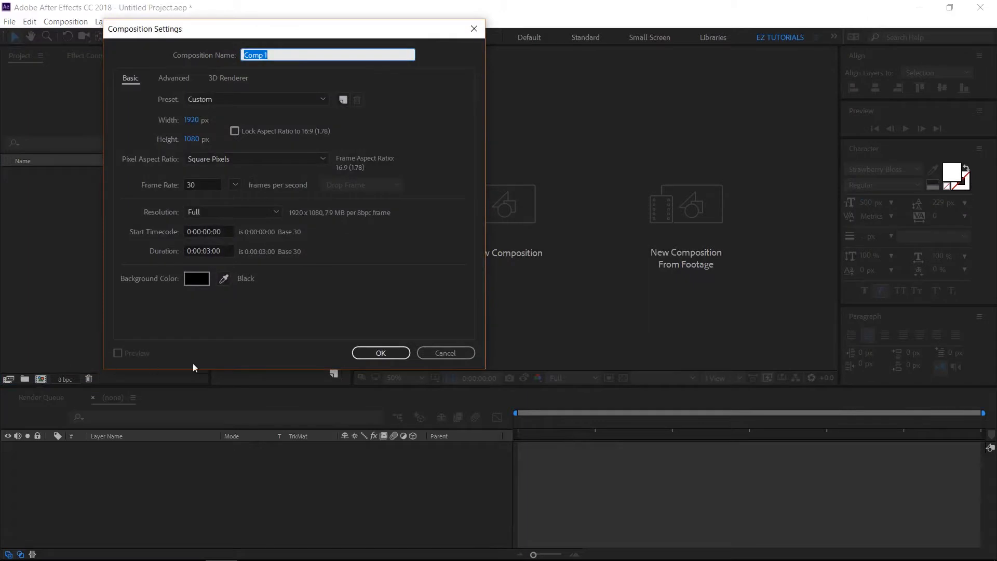
Create a 3-second 1920 x 1080 composition at 30 fps and add a text layer reading "Hello"
{"action": "left_click", "coordinate": [385, 357]}
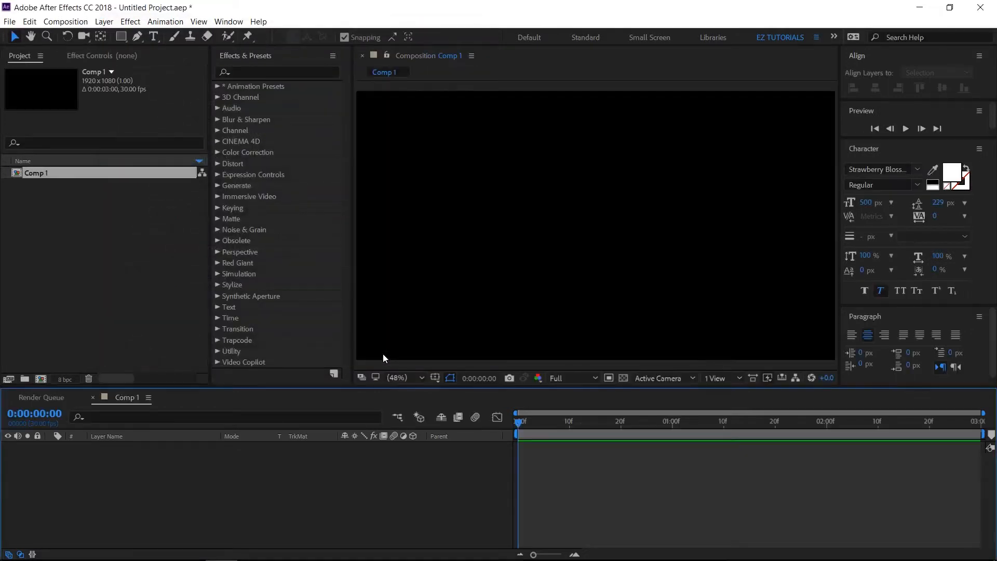
{"action": "left_click", "coordinate": [156, 36]}
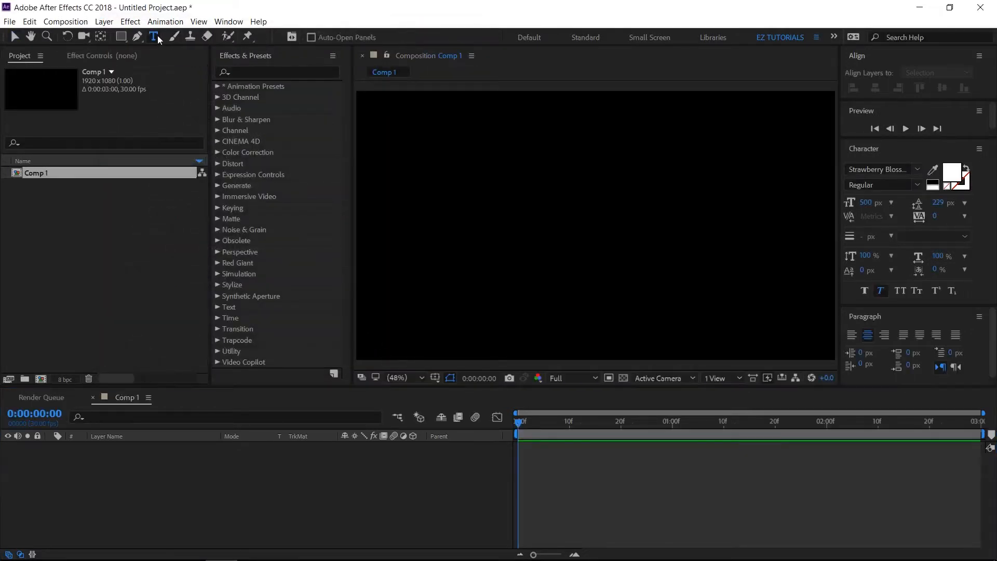
{"action": "left_click", "coordinate": [505, 206]}
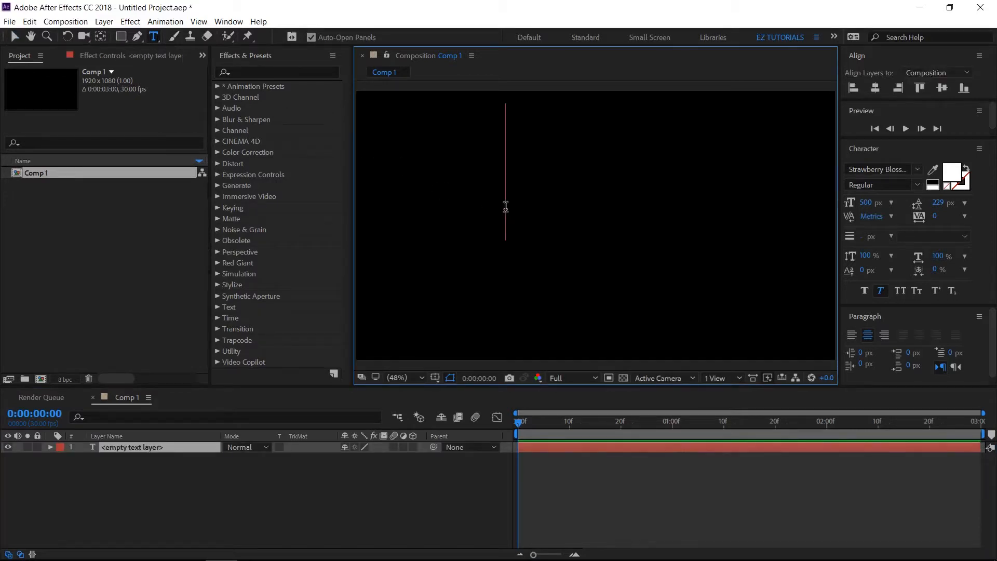
{"action": "type", "text": "Hello"}
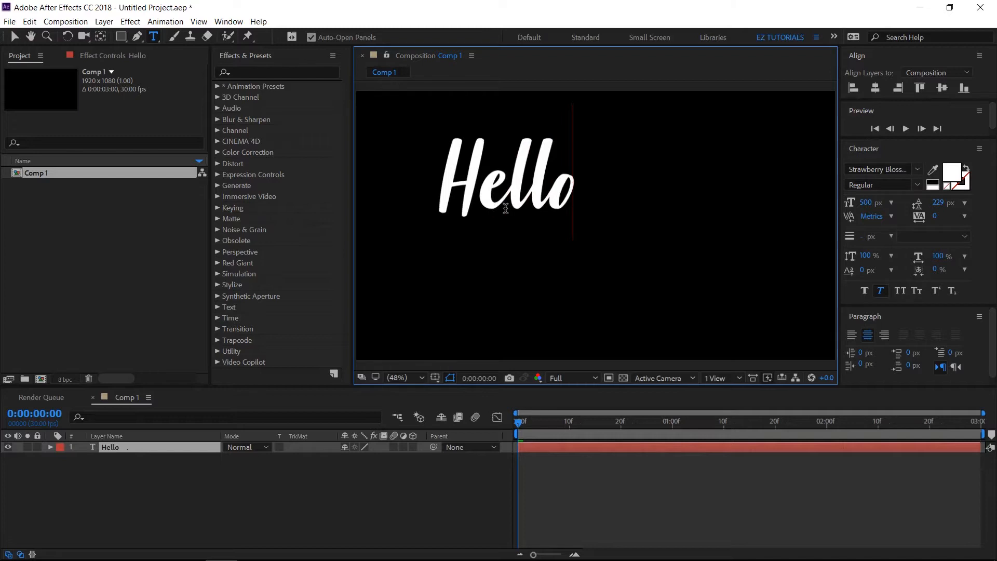
{"action": "left_click", "coordinate": [13, 37]}
Center the Hello text horizontally and vertically in the composition and create shapes from it
{"action": "left_click", "coordinate": [877, 89]}
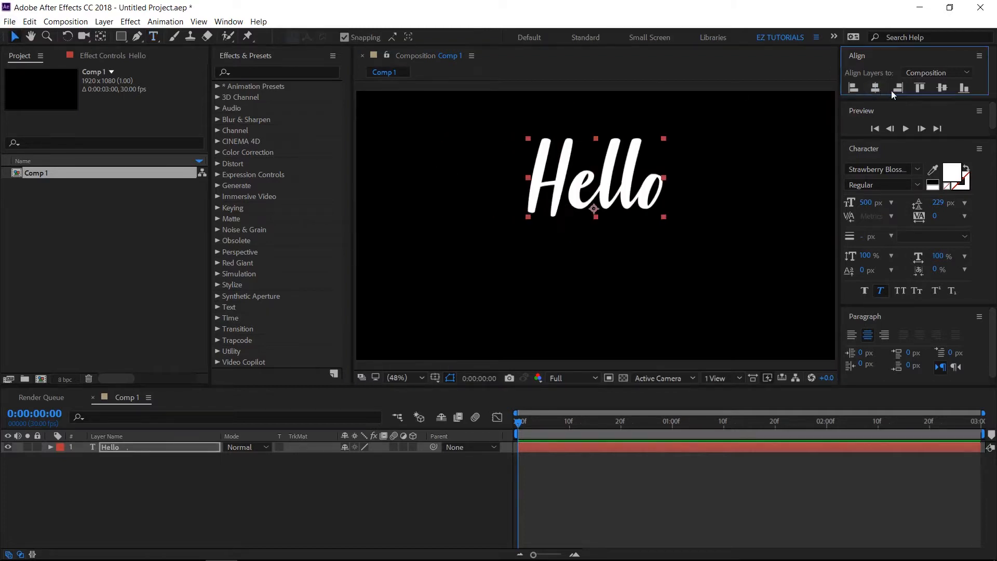
{"action": "left_click", "coordinate": [942, 88]}
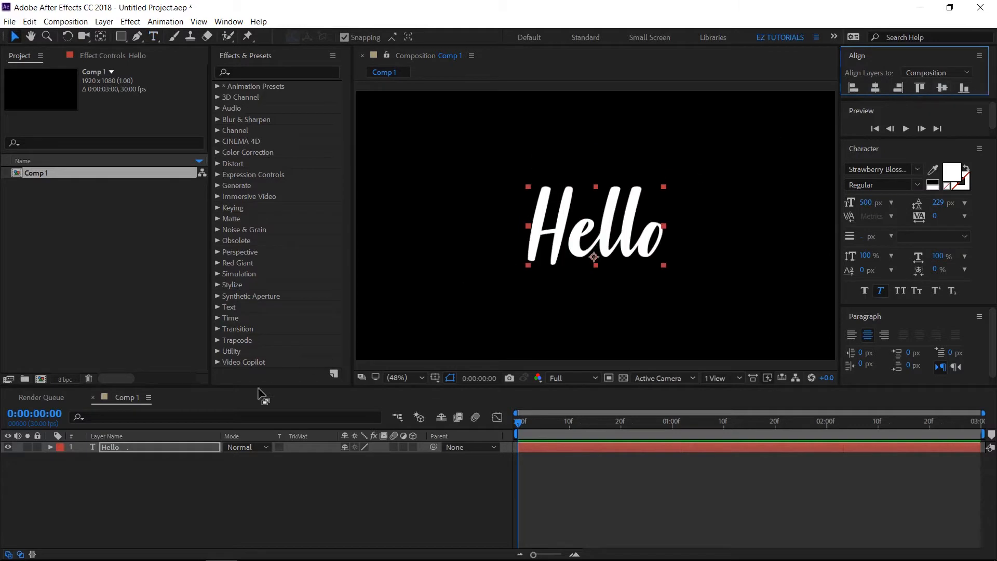
{"action": "right_click", "coordinate": [138, 453]}
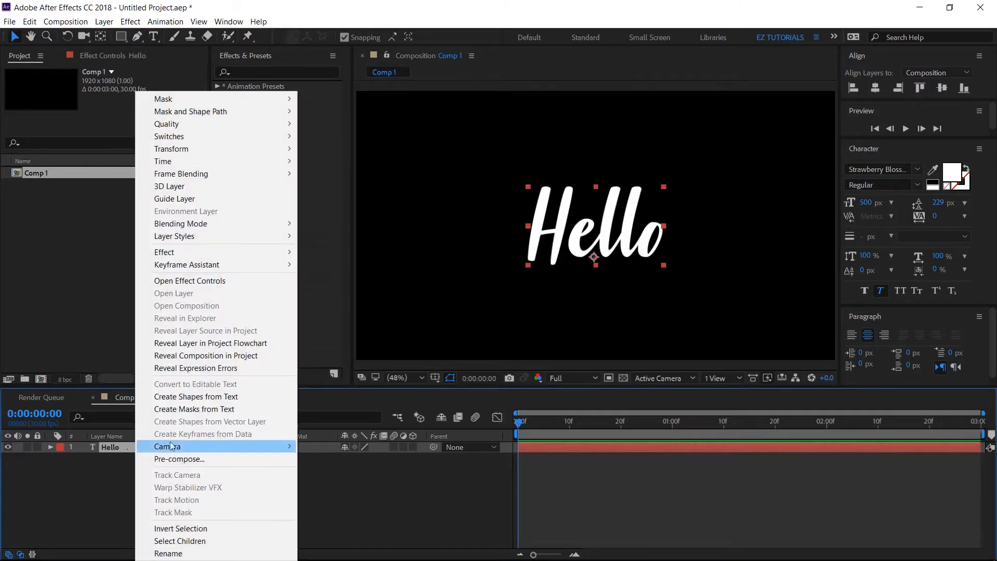
{"action": "left_click", "coordinate": [212, 398]}
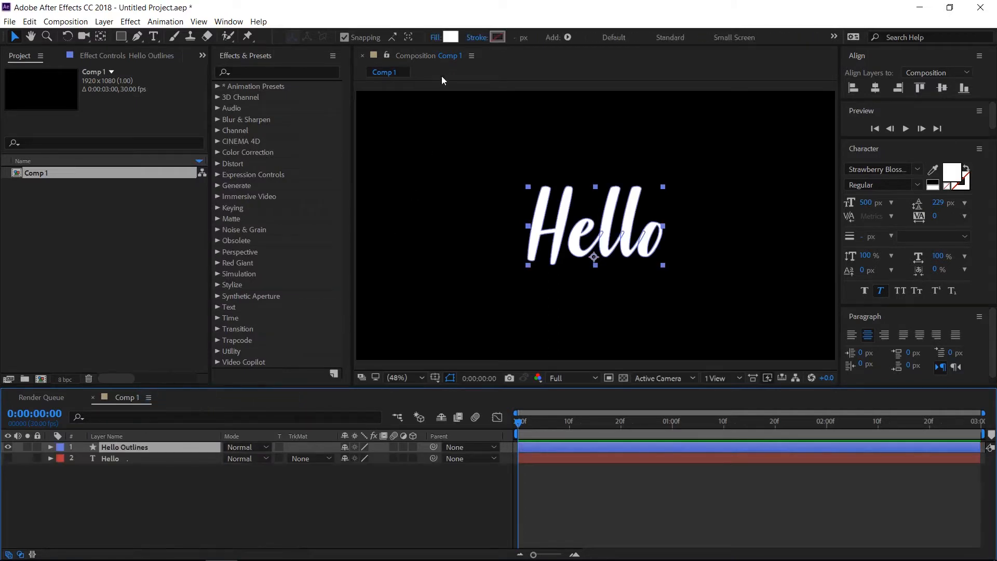
Set the Hello outlines' fill to None and give them a solid stroke 5 px wide
{"action": "left_click", "coordinate": [435, 38]}
{"action": "left_click", "coordinate": [336, 178]}
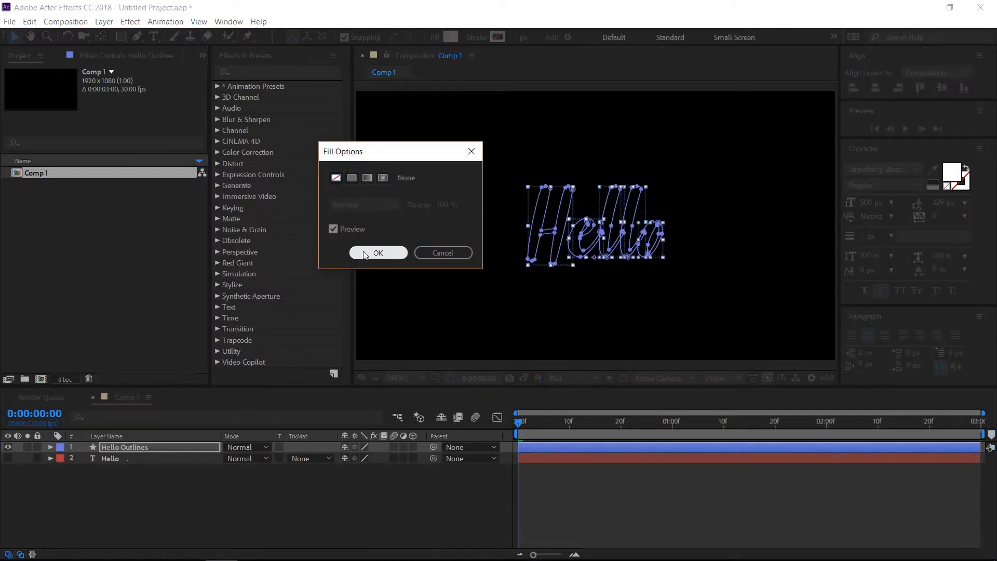
{"action": "left_click", "coordinate": [377, 253]}
{"action": "left_click", "coordinate": [474, 38]}
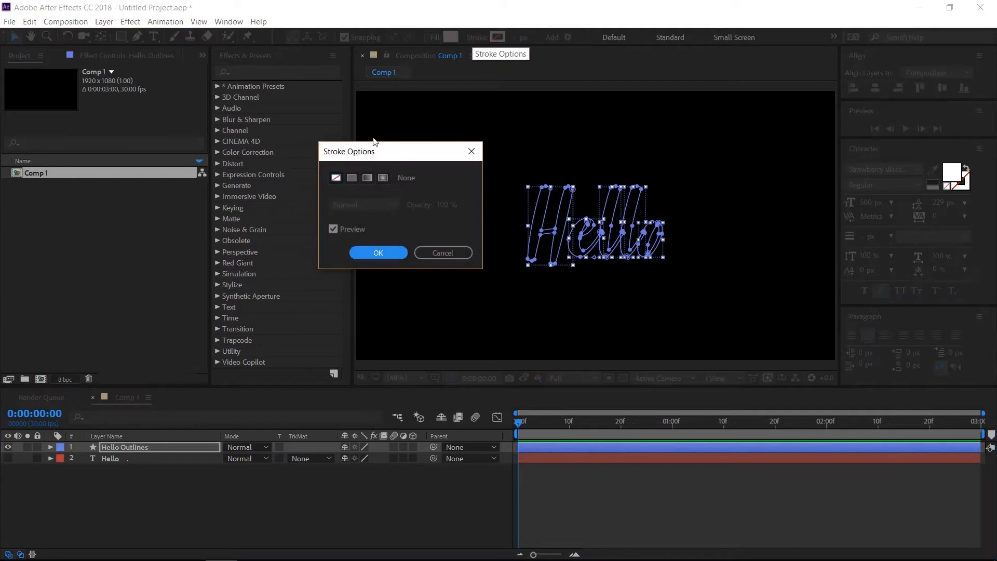
{"action": "left_click", "coordinate": [351, 178]}
{"action": "left_click", "coordinate": [378, 253]}
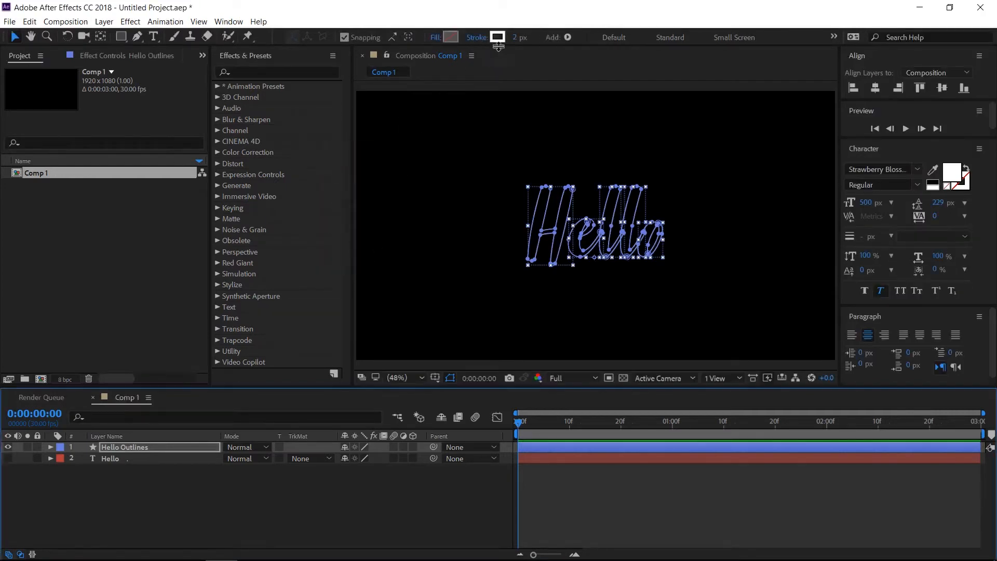
{"action": "left_click", "coordinate": [513, 38]}
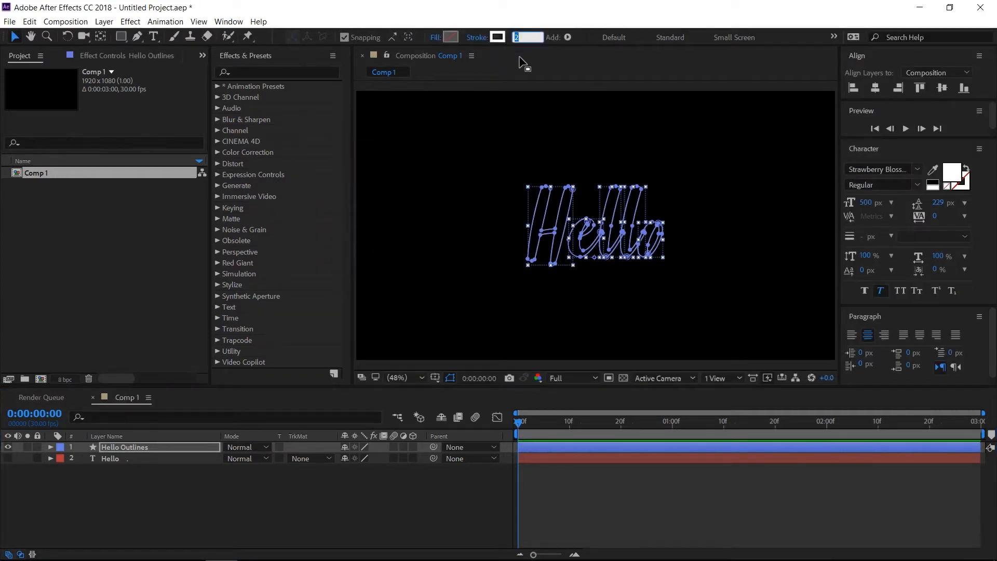
{"action": "type", "text": "5"}
{"action": "key", "text": "Return"}
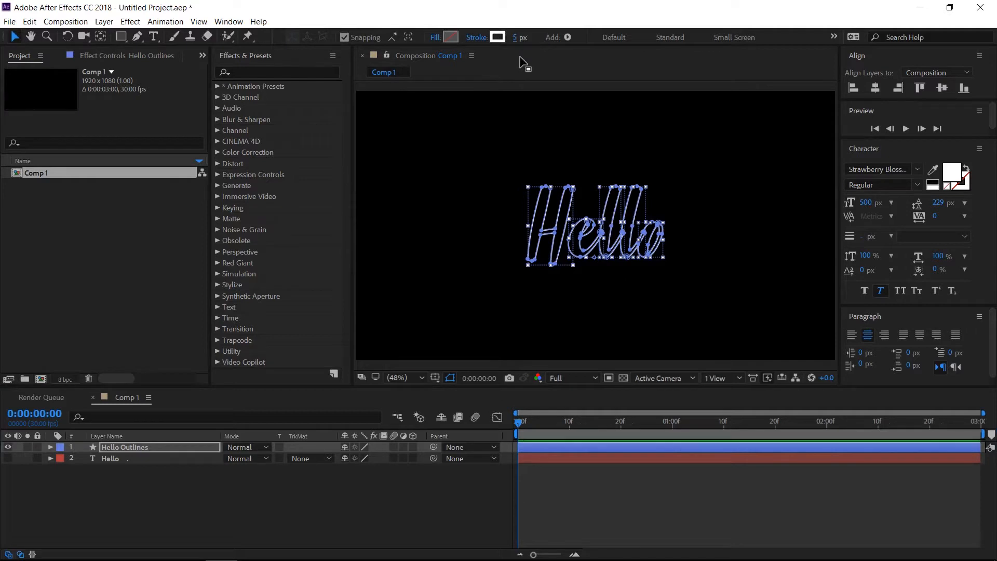
Add a Trim Paths operation to the contents of the Hello Outlines layer
{"action": "left_click", "coordinate": [158, 449]}
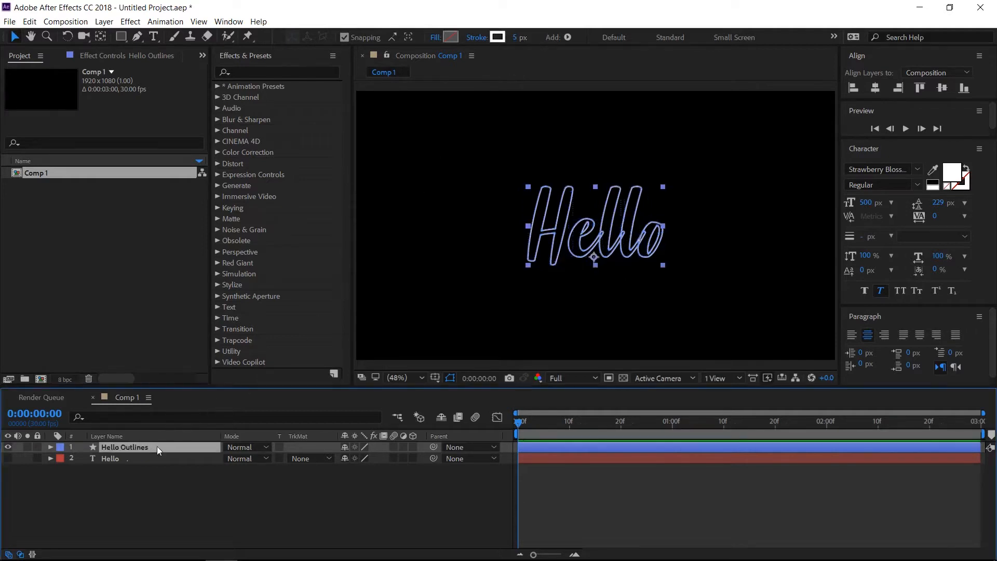
{"action": "left_click", "coordinate": [50, 447]}
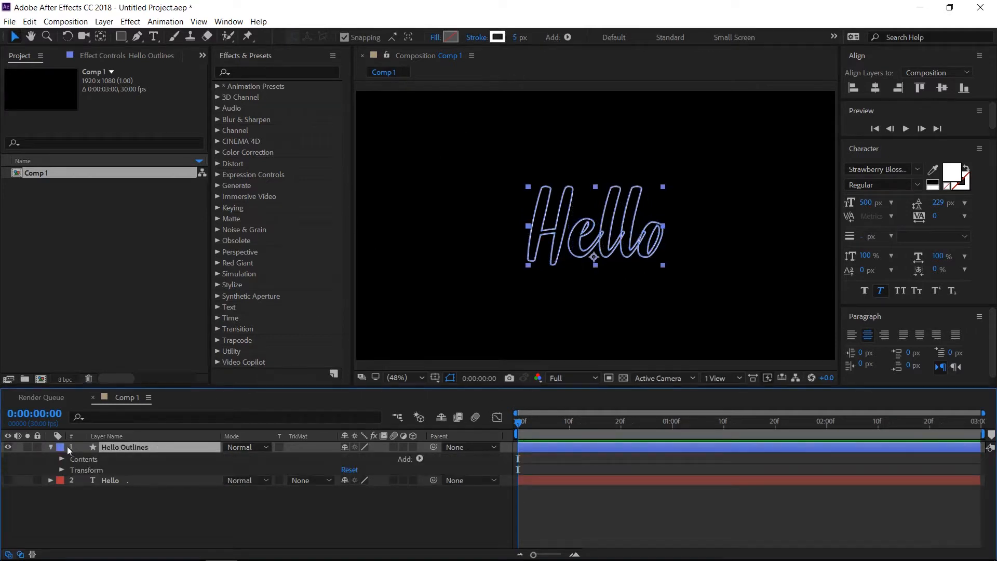
{"action": "left_click", "coordinate": [419, 458]}
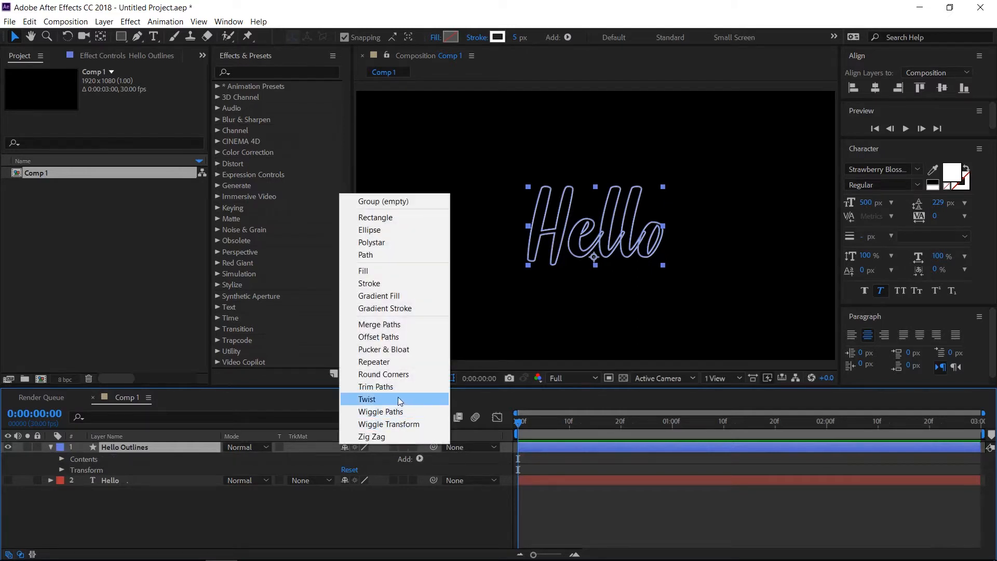
{"action": "left_click", "coordinate": [376, 386]}
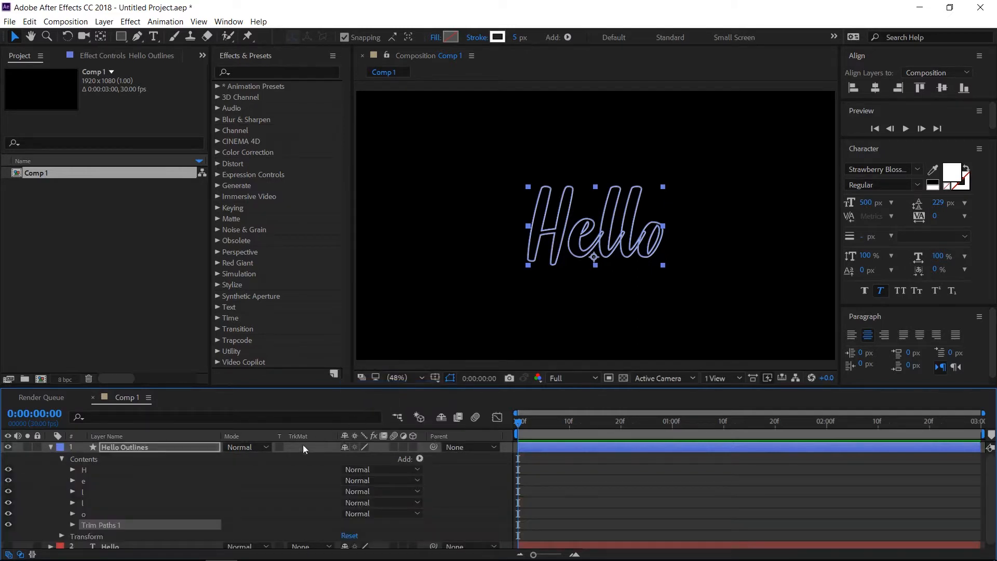
Enable keyframing for Trim Paths Start and End at the beginning of the composition
{"action": "left_click", "coordinate": [72, 524]}
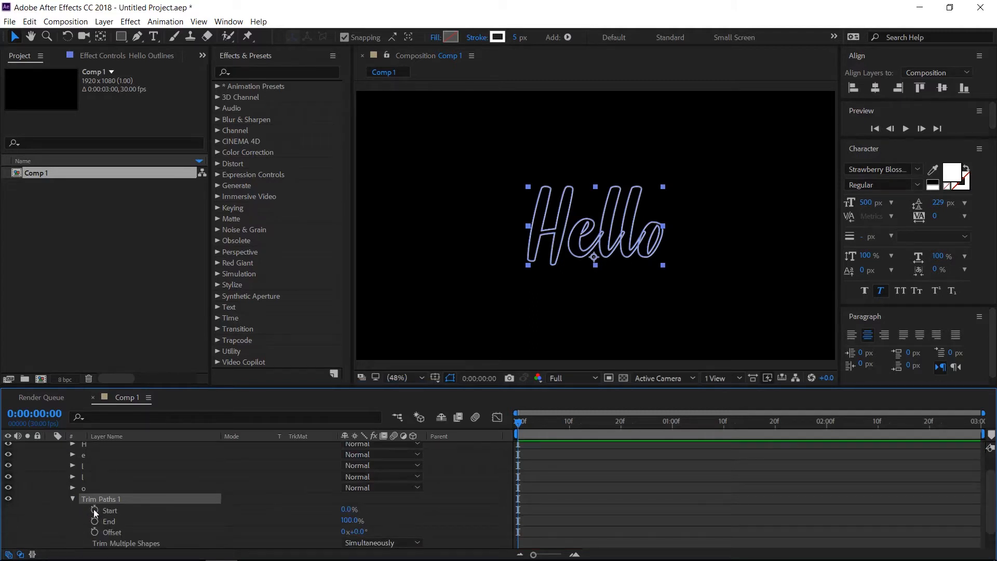
{"action": "left_click", "coordinate": [95, 510]}
{"action": "left_click", "coordinate": [94, 520]}
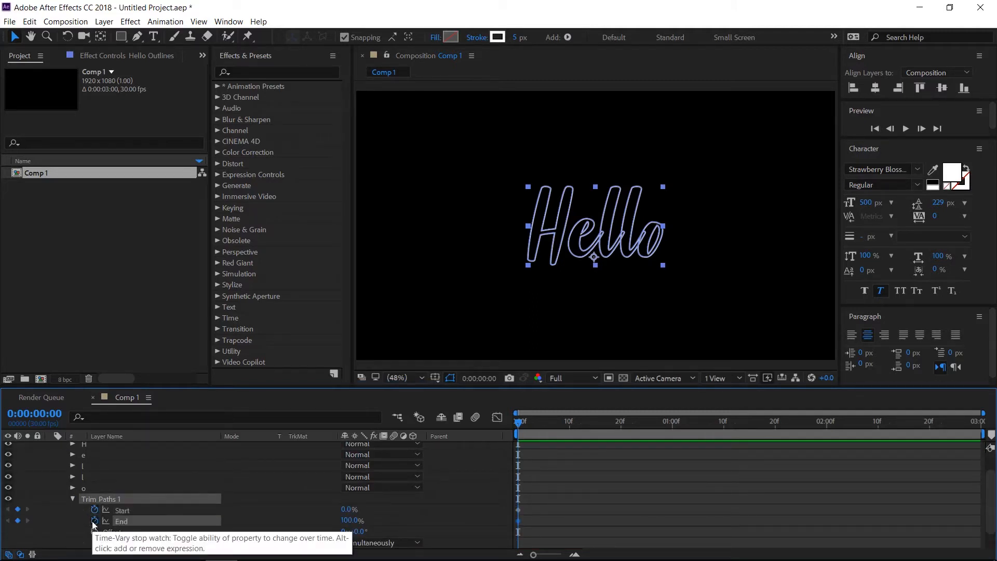
Add Trim Paths Start and End keyframes at 0:00:01:00, setting End to 0% there
{"action": "left_click", "coordinate": [666, 426]}
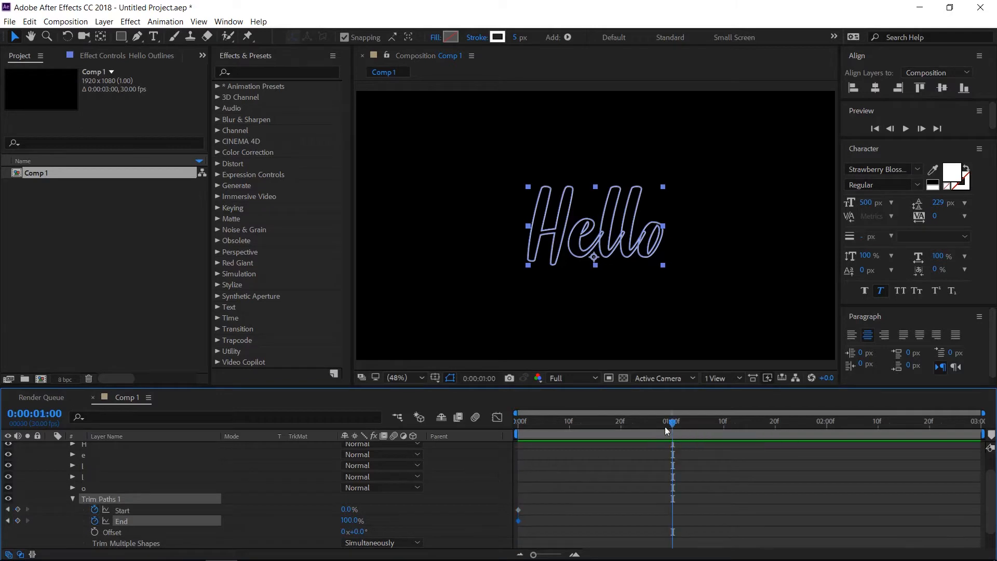
{"action": "left_click", "coordinate": [18, 510]}
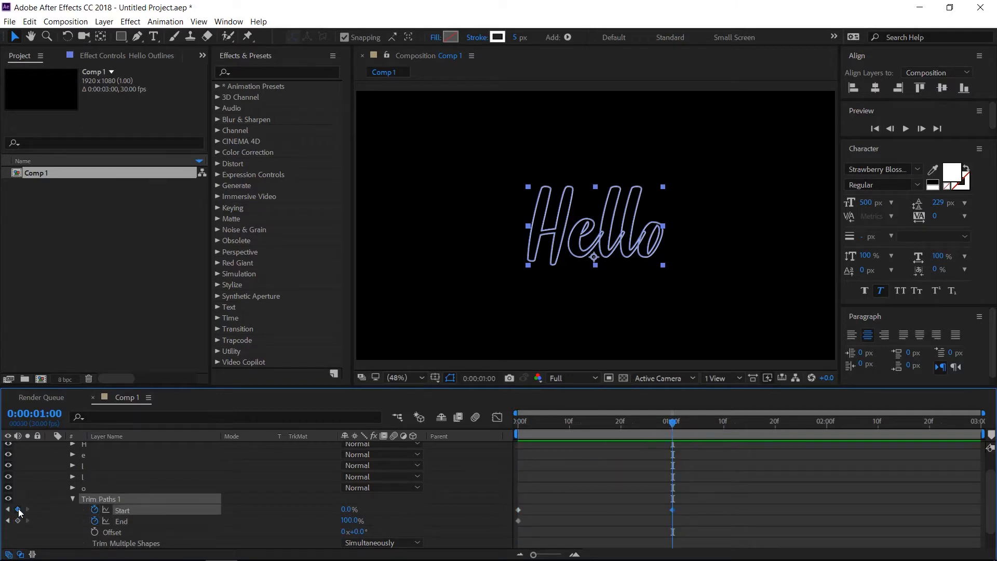
{"action": "left_click", "coordinate": [18, 521]}
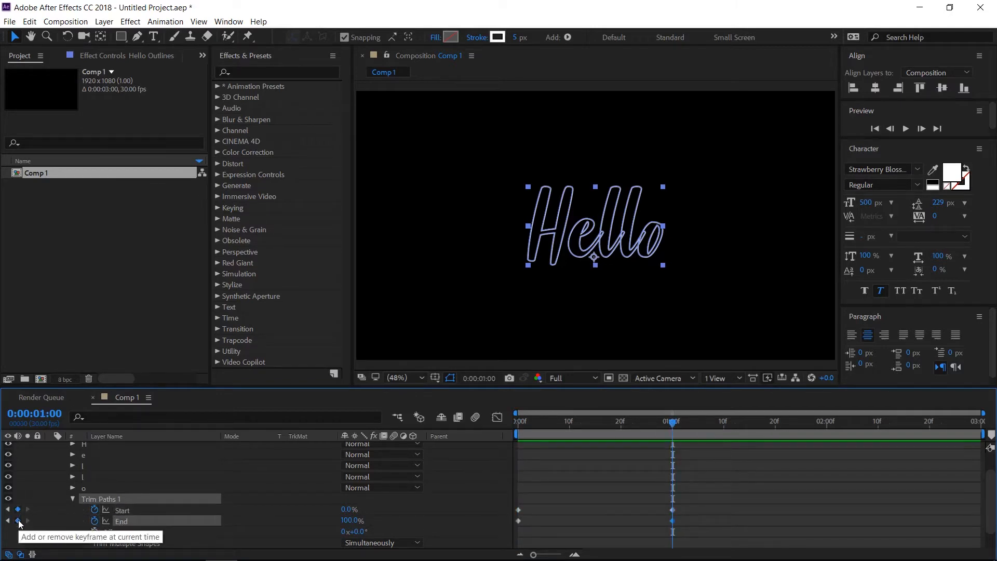
{"action": "left_click", "coordinate": [352, 520]}
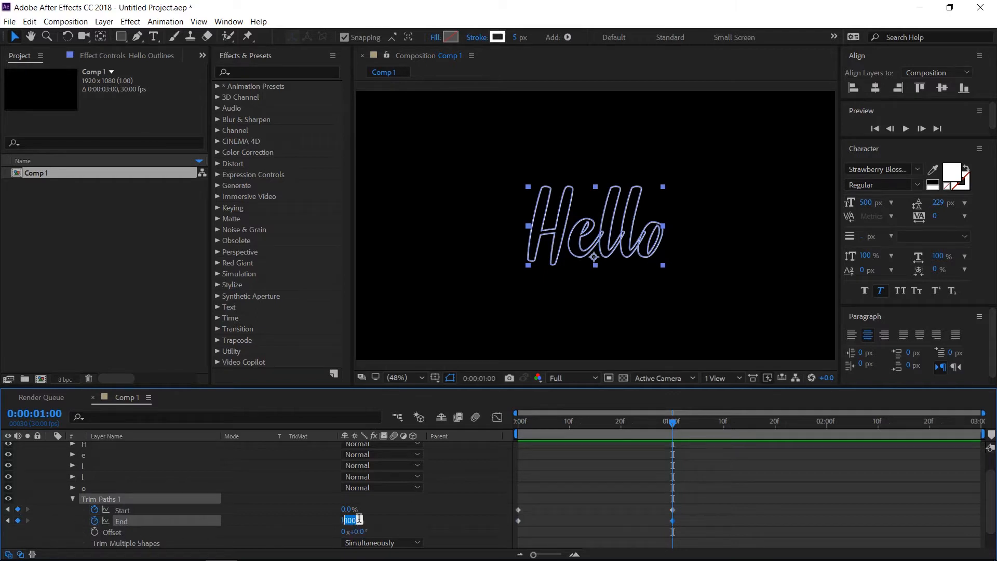
{"action": "type", "text": "0"}
{"action": "key", "text": "Return"}
Move the first Trim Paths Start keyframe to 0:00:00:05 and set its value to 100%
{"action": "left_click", "coordinate": [543, 424]}
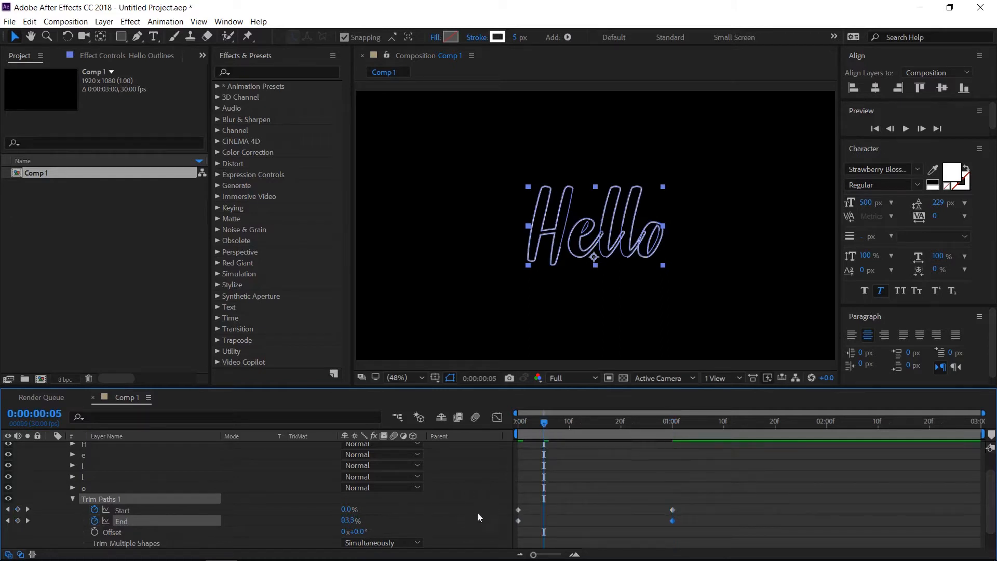
{"action": "left_click_drag", "start_coordinate": [518, 509], "coordinate": [542, 512]}
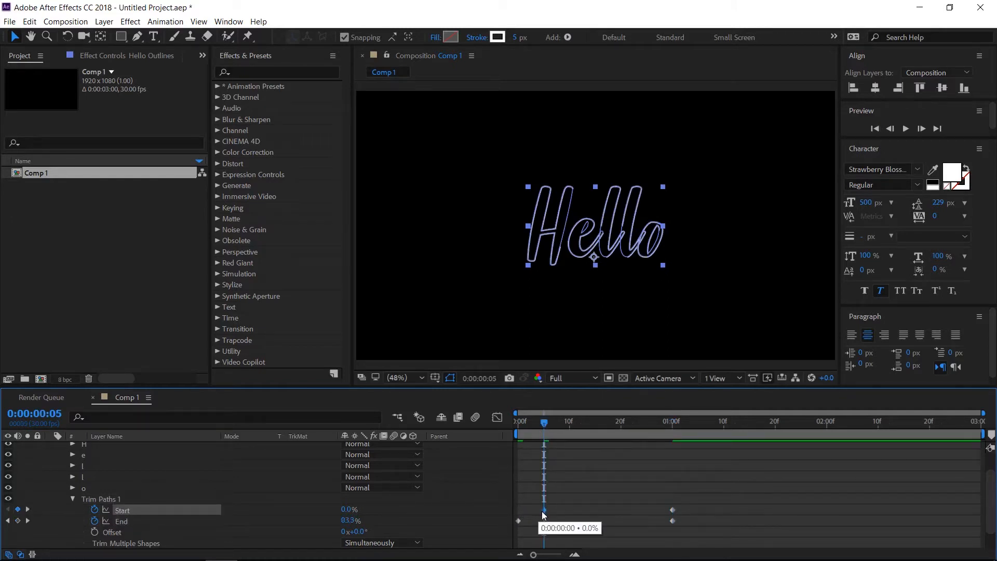
{"action": "left_click", "coordinate": [347, 509]}
{"action": "type", "text": "100"}
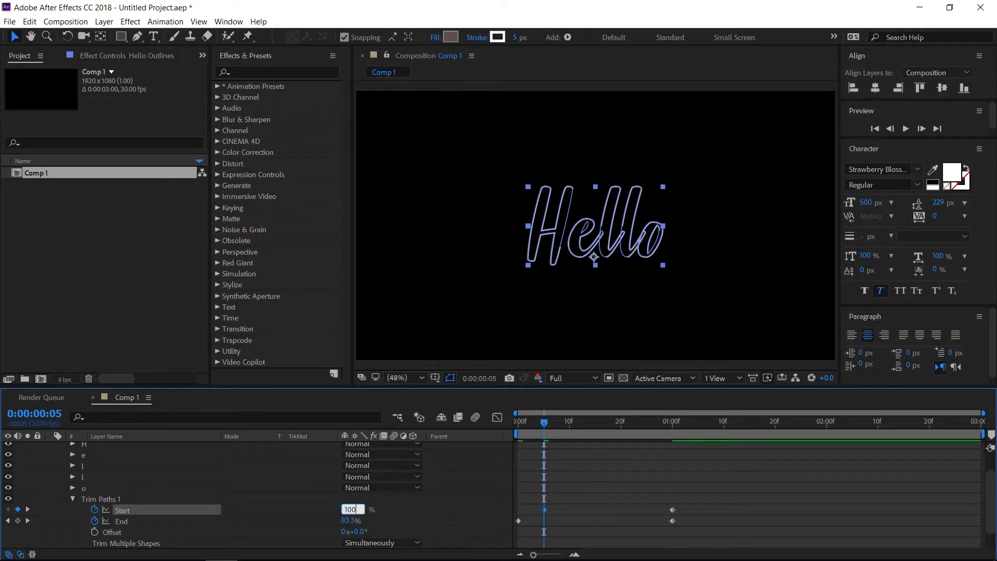
{"action": "key", "text": "Return"}
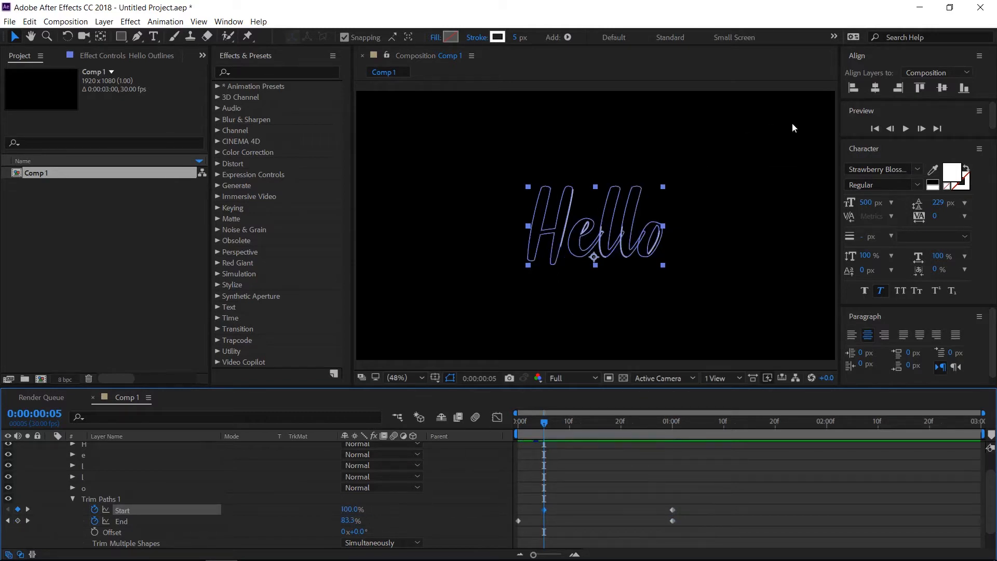
Preview the outline animation from the first frame, stopping playback once it has been checked
{"action": "left_click", "coordinate": [875, 128]}
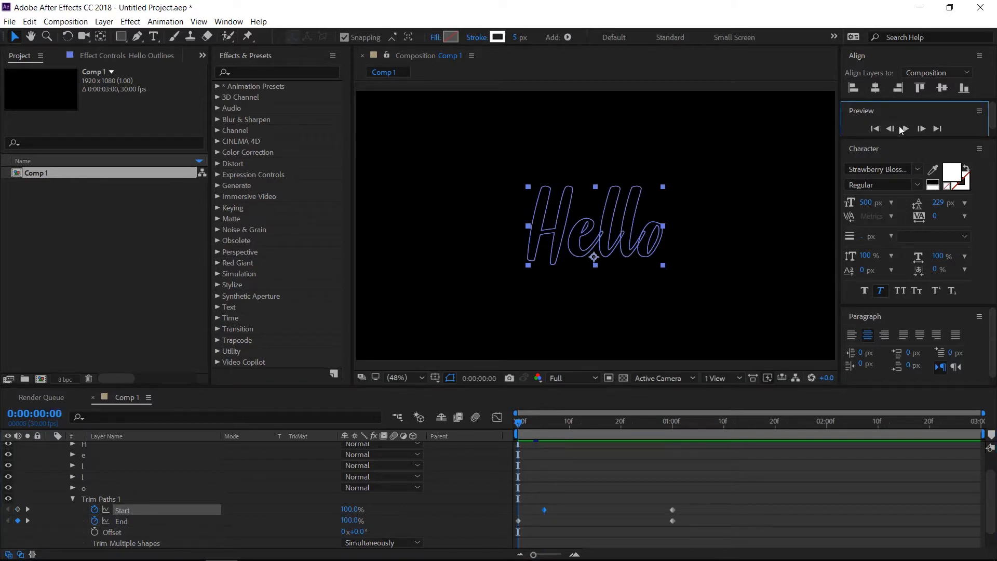
{"action": "left_click", "coordinate": [905, 128]}
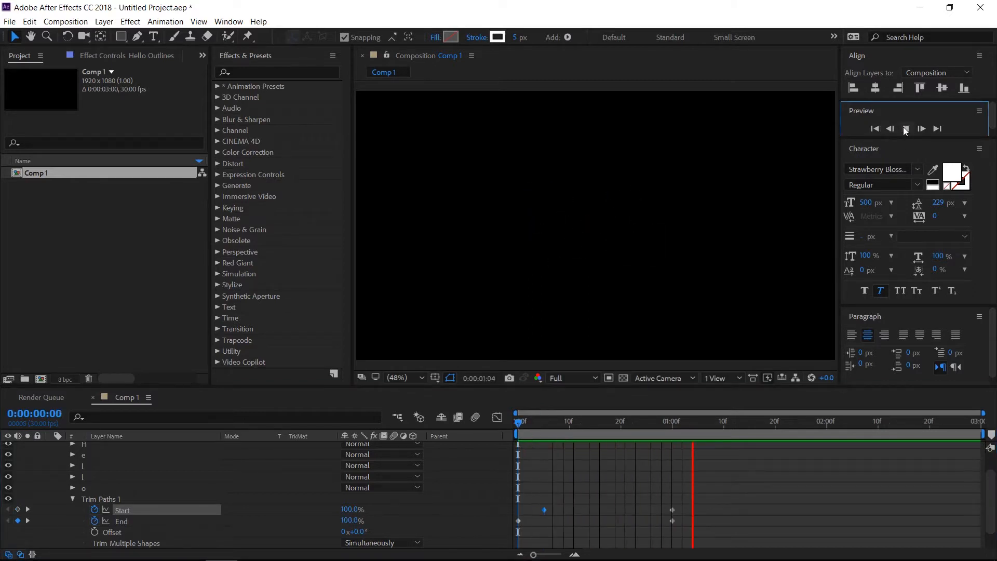
{"action": "left_click", "coordinate": [905, 128]}
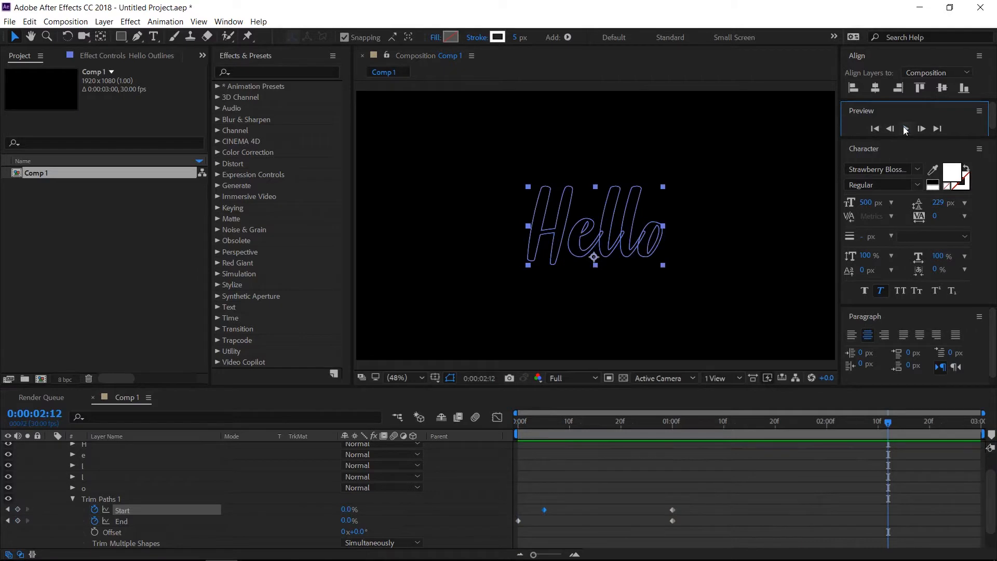
Apply the Stylize Glow effect to the Hello Outlines layer and set its Glow Radius to 30
{"action": "left_click", "coordinate": [259, 71]}
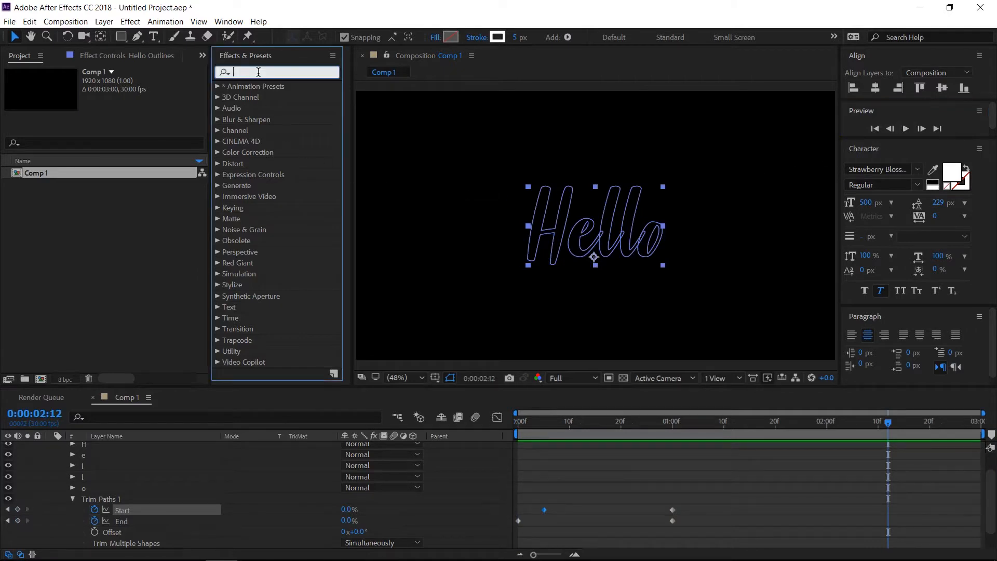
{"action": "type", "text": "glow"}
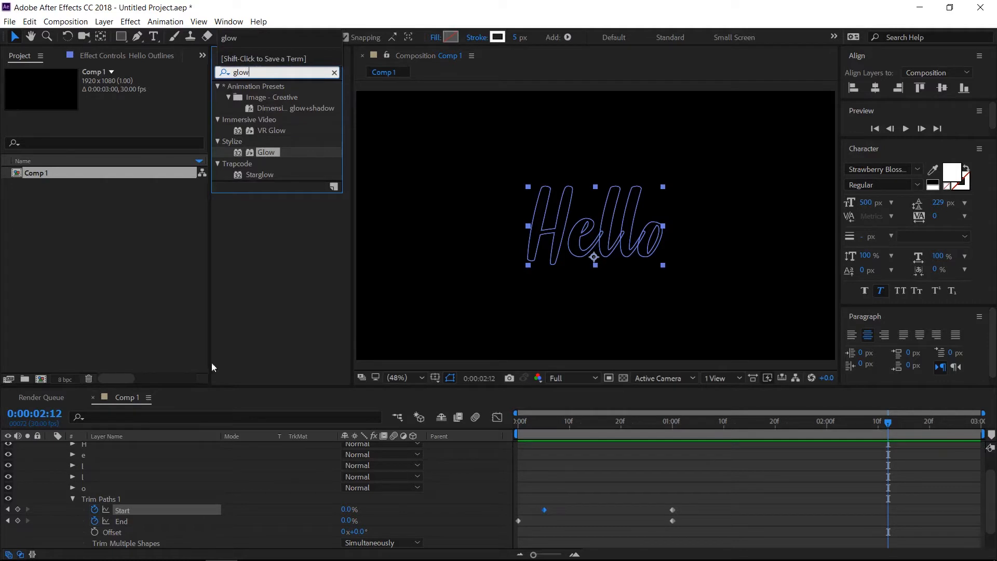
{"action": "scroll", "coordinate": [184, 466], "scroll_direction": "up", "scroll_amount": 2}
{"action": "left_click_drag", "start_coordinate": [264, 158], "coordinate": [126, 449]}
{"action": "left_click", "coordinate": [126, 449]}
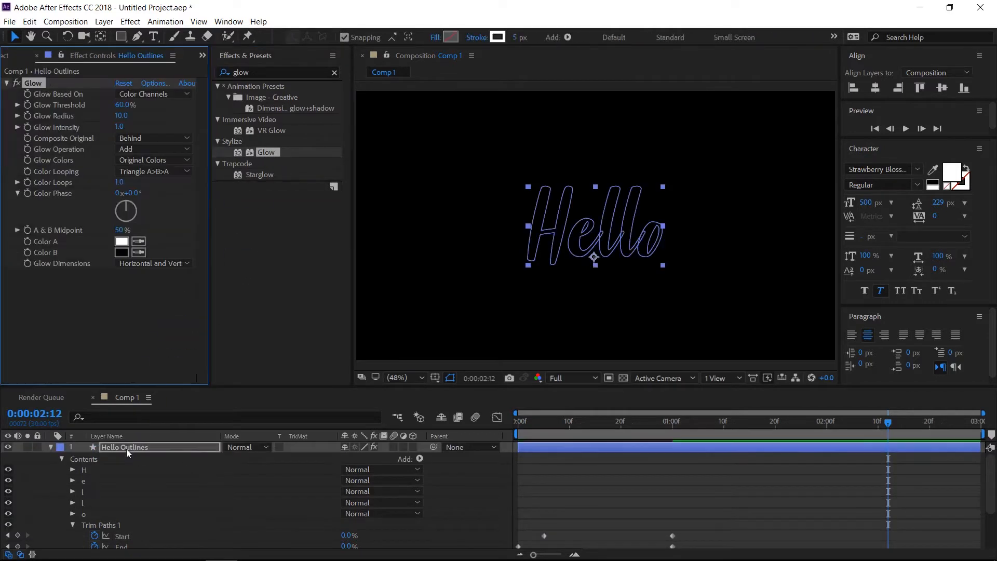
{"action": "left_click", "coordinate": [123, 116]}
{"action": "type", "text": "30"}
Collapse the Hello Outlines layer's properties and duplicate the layer
{"action": "left_click", "coordinate": [52, 450]}
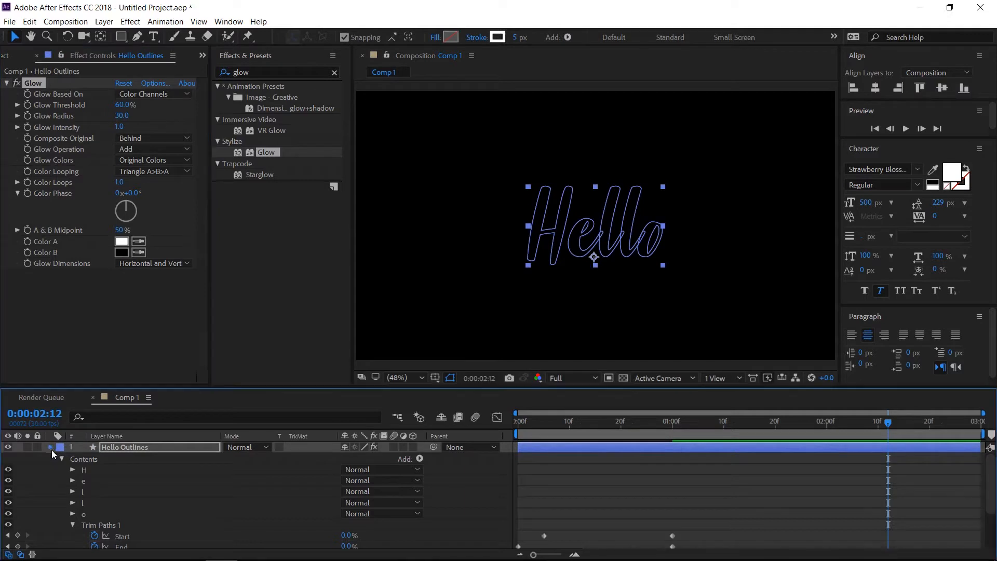
{"action": "left_click", "coordinate": [106, 448]}
{"action": "key", "text": "ctrl+d"}
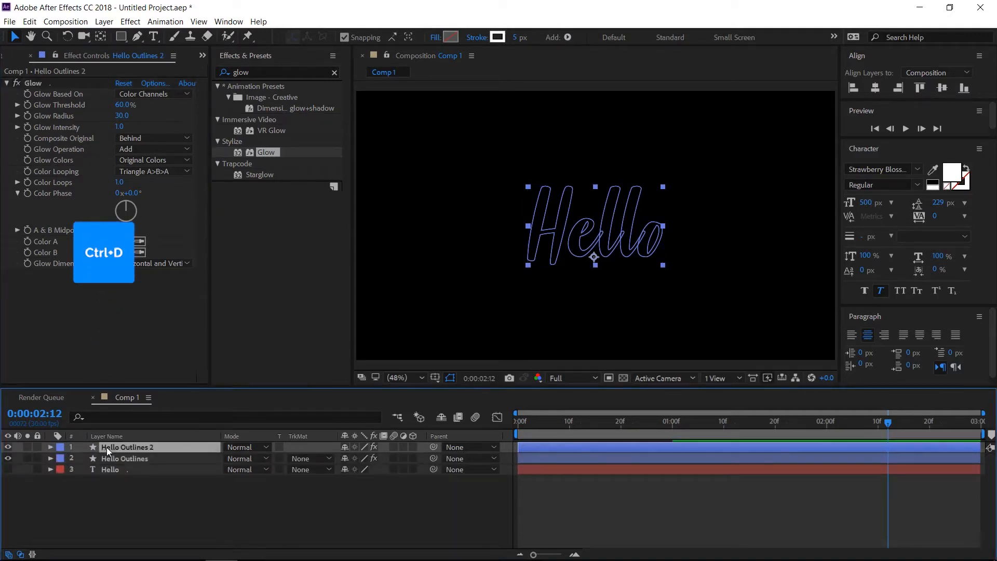
Set the stroke colour of the Hello Outlines 2 layer to red, FF3B3B
{"action": "left_click", "coordinate": [500, 38]}
{"action": "left_click_drag", "start_coordinate": [300, 195], "coordinate": [294, 177]}
{"action": "left_click", "coordinate": [451, 179]}
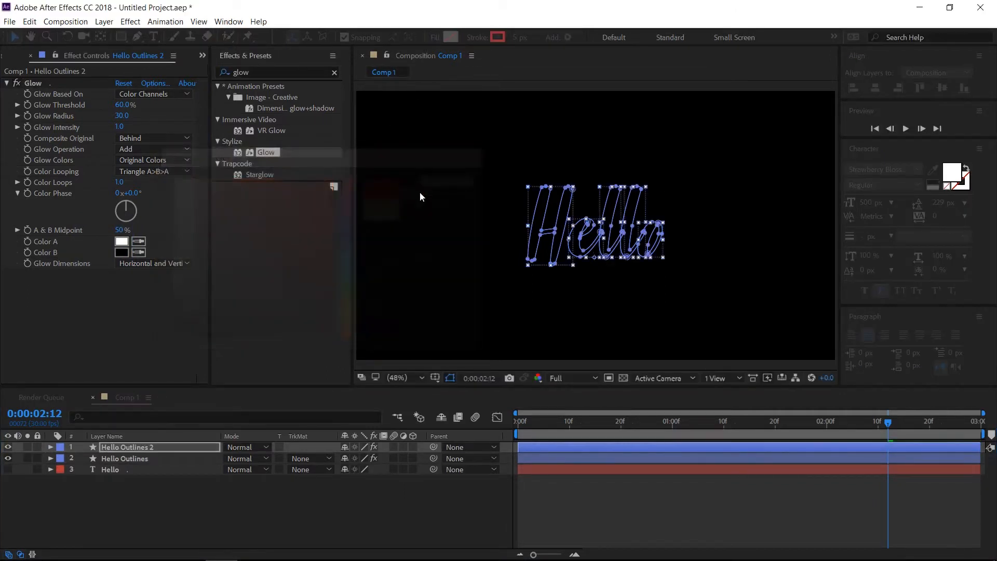
Duplicate the Hello Outlines 2 layer and set the new copy's stroke colour to cyan
{"action": "left_click", "coordinate": [129, 448]}
{"action": "key", "text": "ctrl+d"}
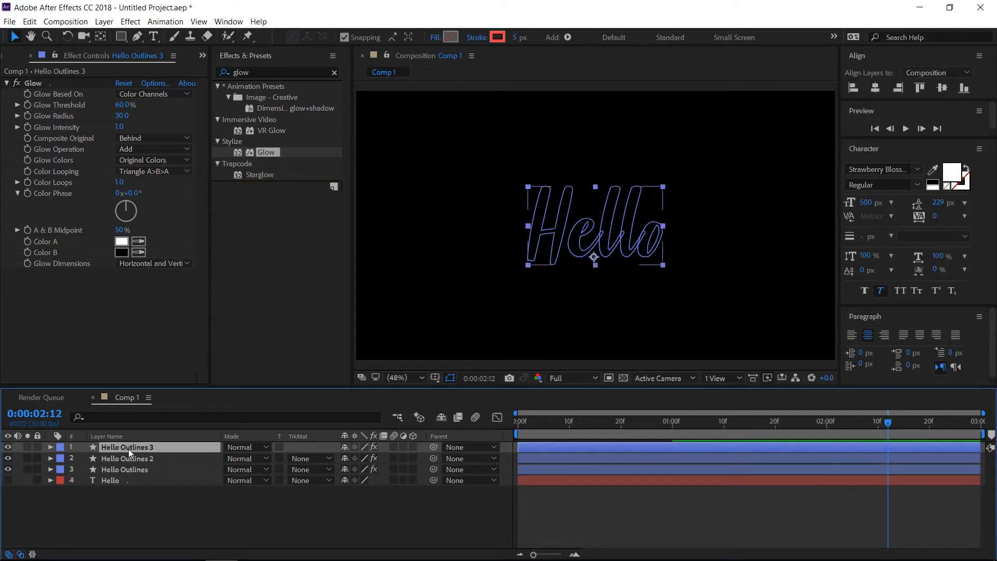
{"action": "left_click", "coordinate": [497, 38]}
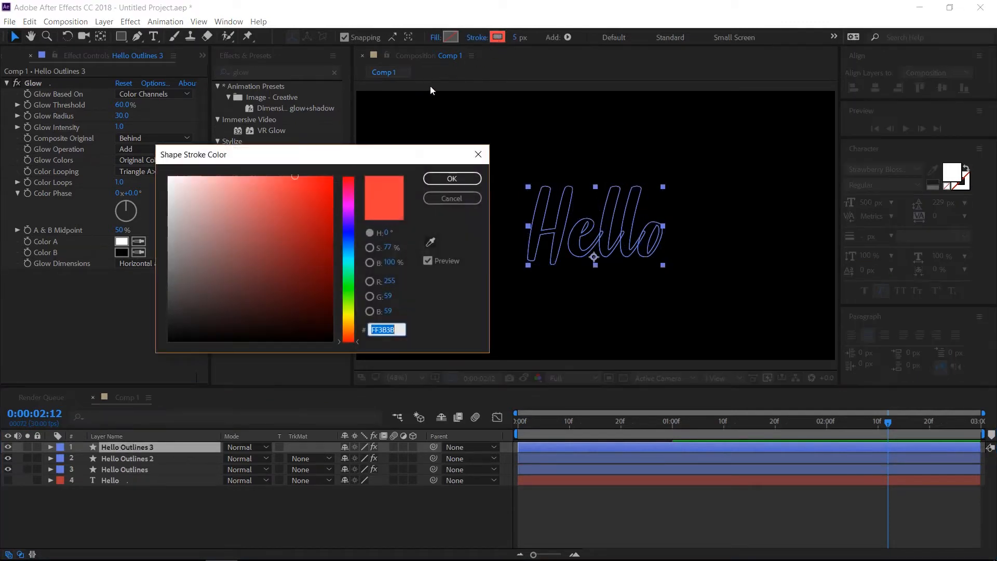
{"action": "left_click", "coordinate": [350, 261]}
{"action": "left_click", "coordinate": [451, 179]}
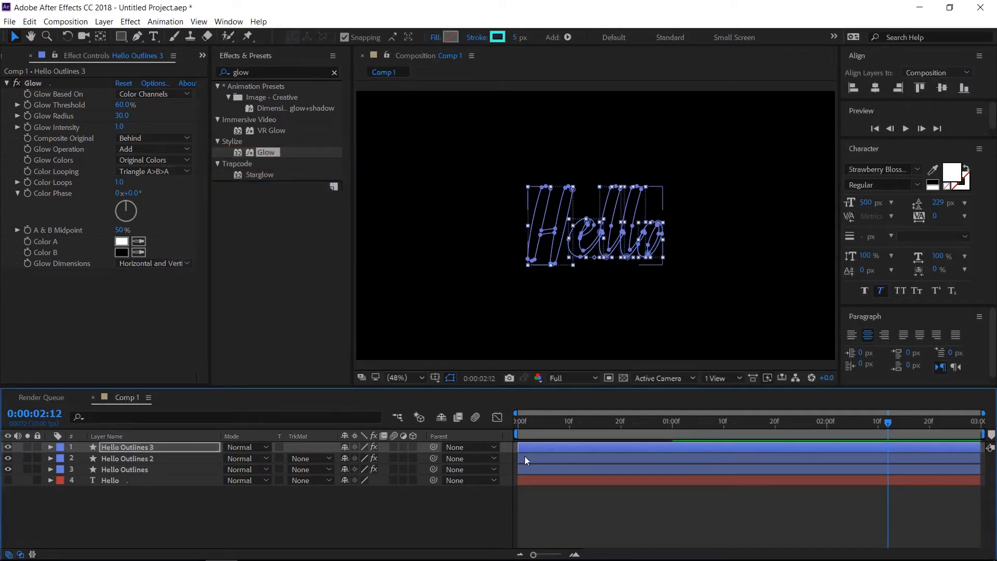
Stagger Hello Outlines 2 and Hello Outlines 3 to start about 3 and 6 frames in, and preview the animation from the first frame
{"action": "left_click_drag", "start_coordinate": [524, 456], "coordinate": [557, 447]}
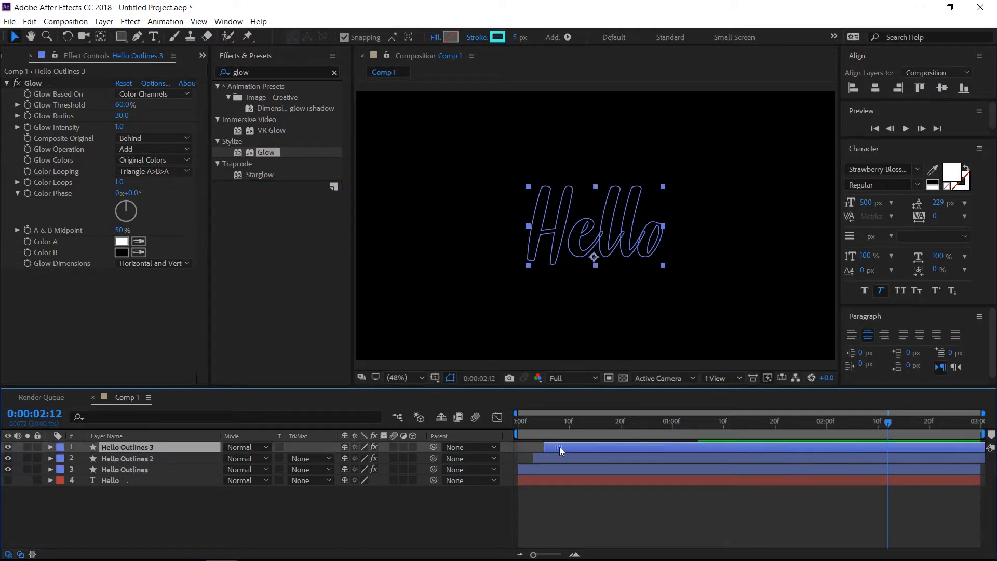
{"action": "left_click", "coordinate": [878, 129]}
{"action": "left_click", "coordinate": [903, 130]}
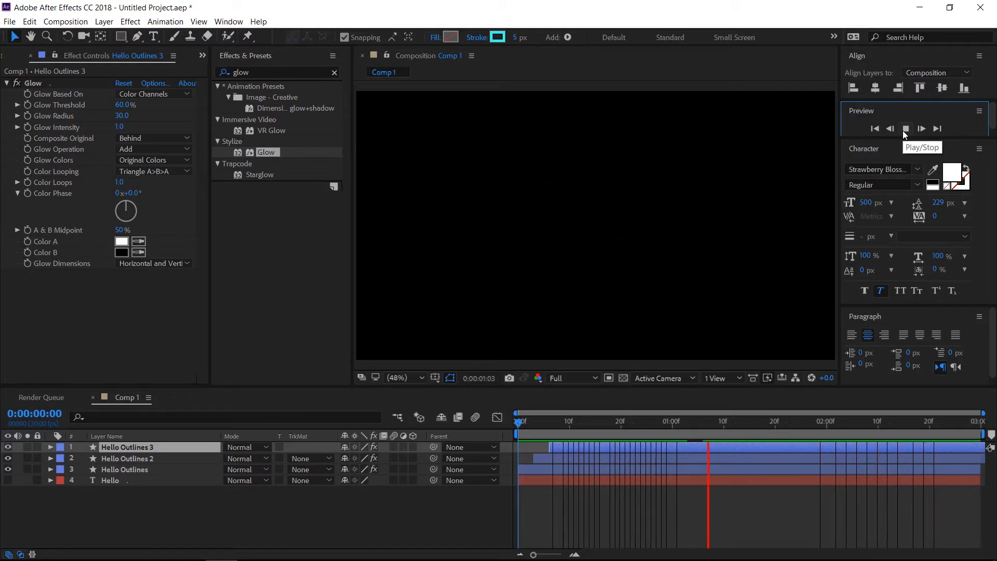
{"action": "left_click", "coordinate": [903, 130]}
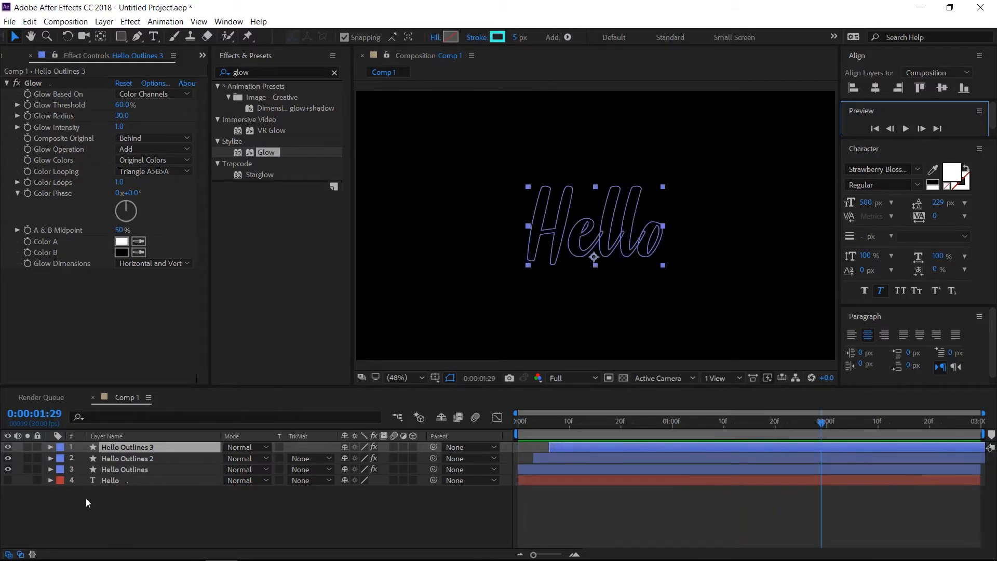
Turn on the visibility of the Hello text layer
{"action": "left_click", "coordinate": [9, 479]}
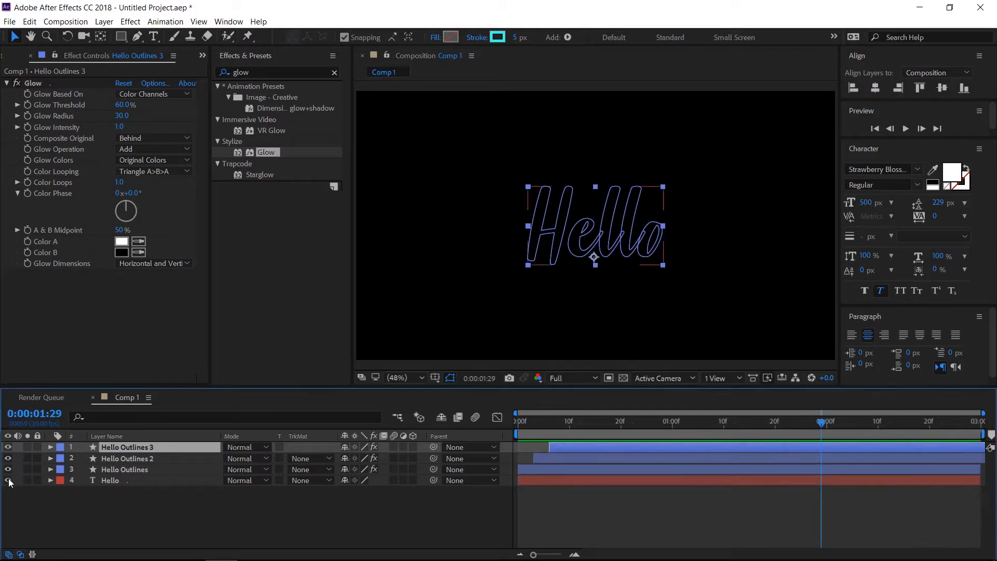
Add an Opacity keyframe of 0% to the Hello text layer at 0:00:00:14
{"action": "left_click", "coordinate": [590, 422]}
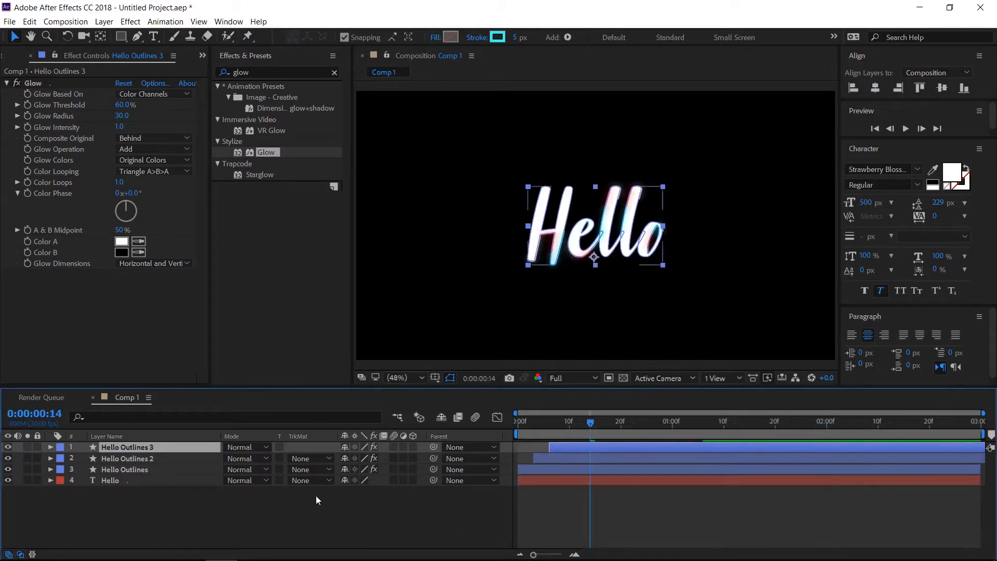
{"action": "left_click", "coordinate": [145, 481]}
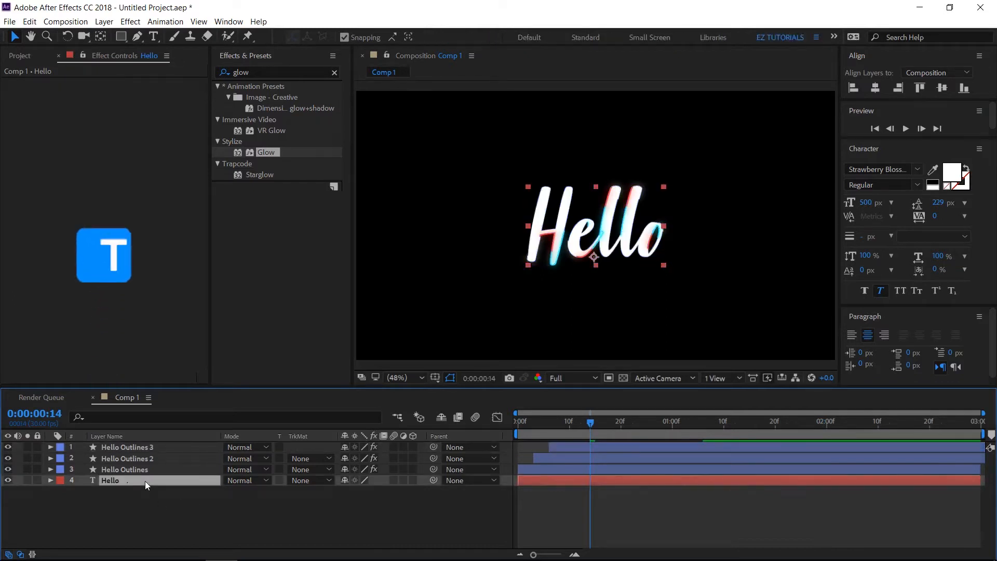
{"action": "key", "text": "t"}
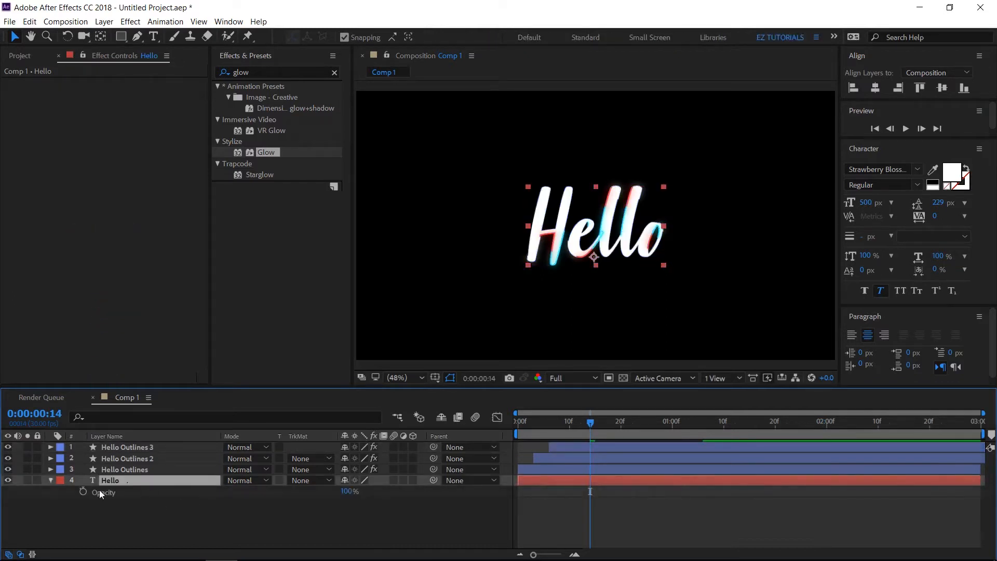
{"action": "left_click", "coordinate": [83, 492]}
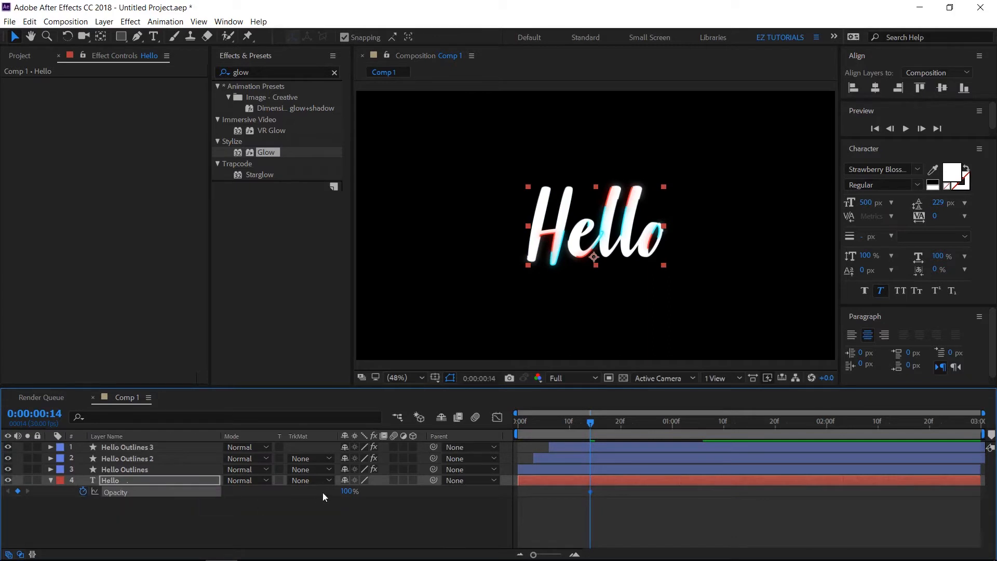
{"action": "left_click", "coordinate": [348, 491]}
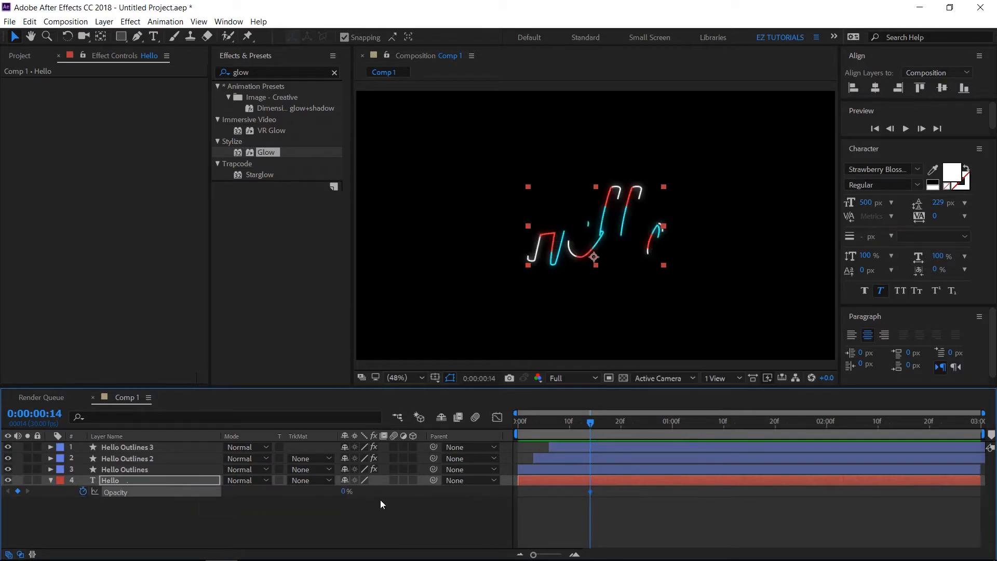
Add an Opacity keyframe of 100% to the Hello text layer at 0:00:00:25
{"action": "left_click", "coordinate": [647, 422]}
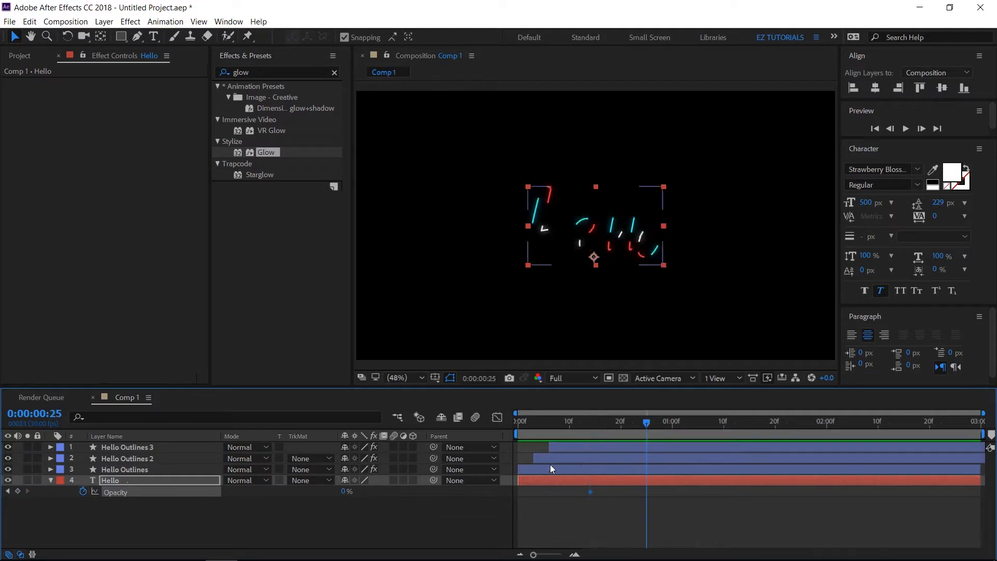
{"action": "left_click", "coordinate": [340, 492]}
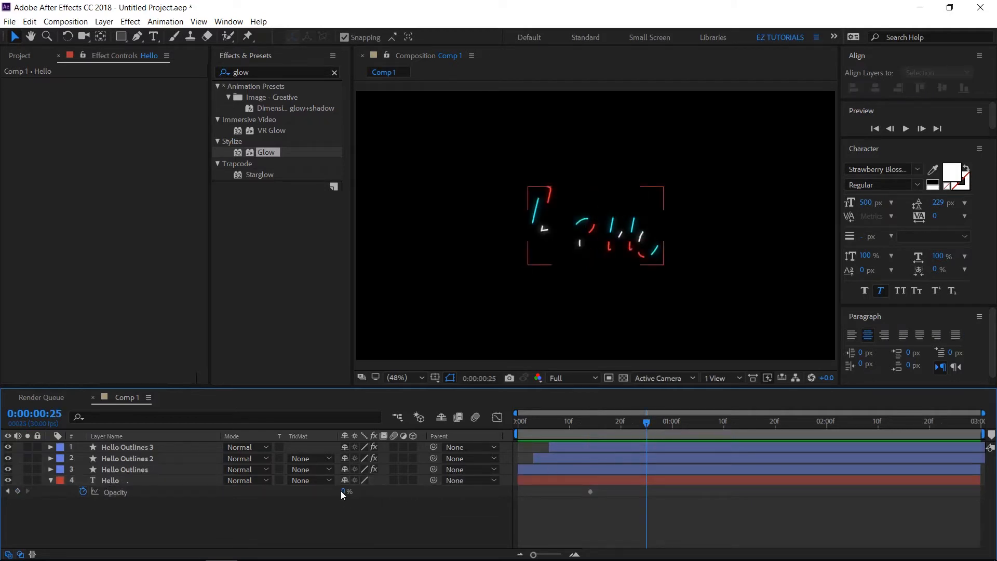
{"action": "left_click_drag", "start_coordinate": [342, 492], "coordinate": [344, 490]}
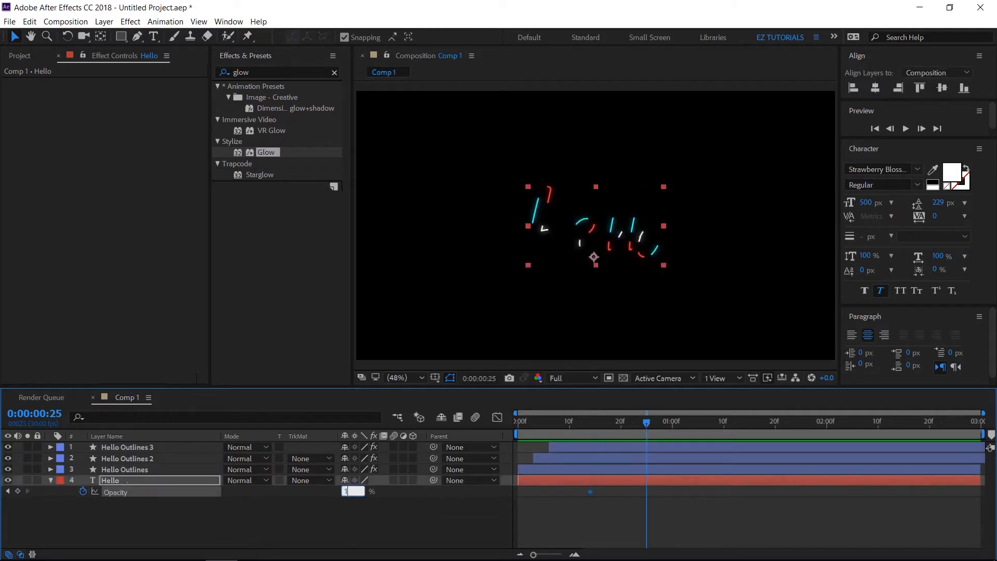
{"action": "type", "text": "100"}
{"action": "key", "text": "Return"}
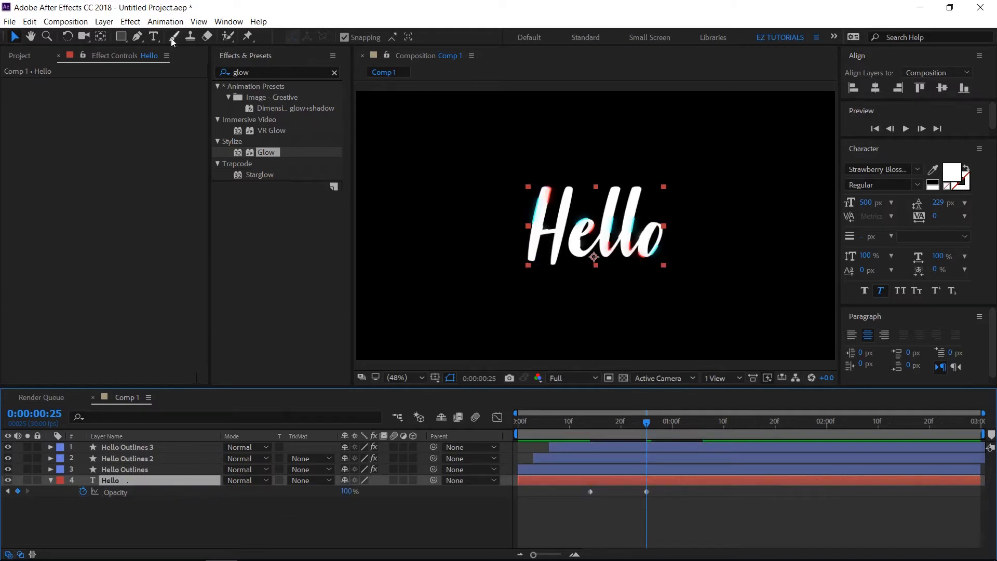
Move the Hello text layer's anchor point to the centre of the text with the Pan Behind tool, and return to the Selection tool
{"action": "left_click", "coordinate": [101, 37]}
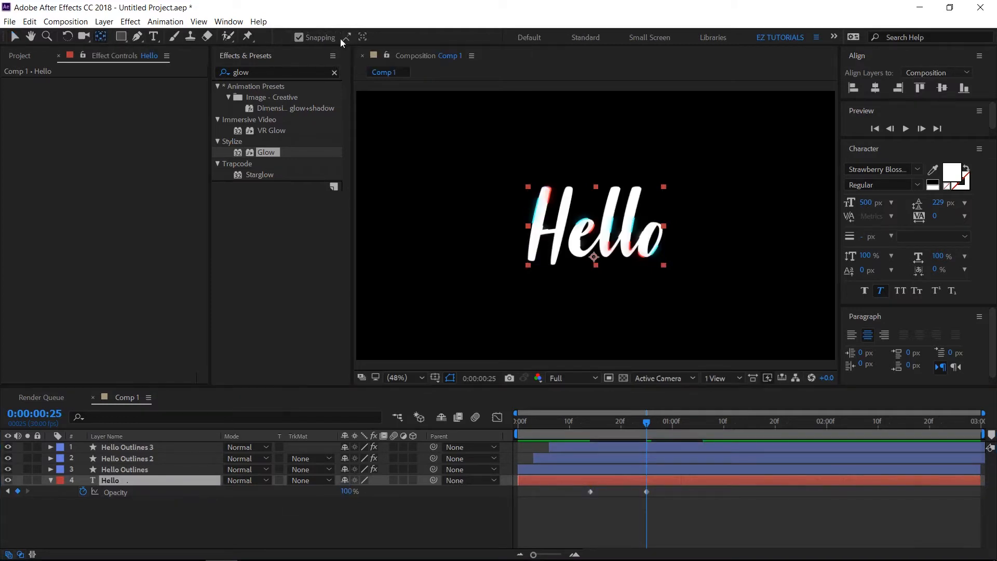
{"action": "left_click", "coordinate": [305, 39]}
{"action": "left_click_drag", "start_coordinate": [594, 258], "coordinate": [597, 228]}
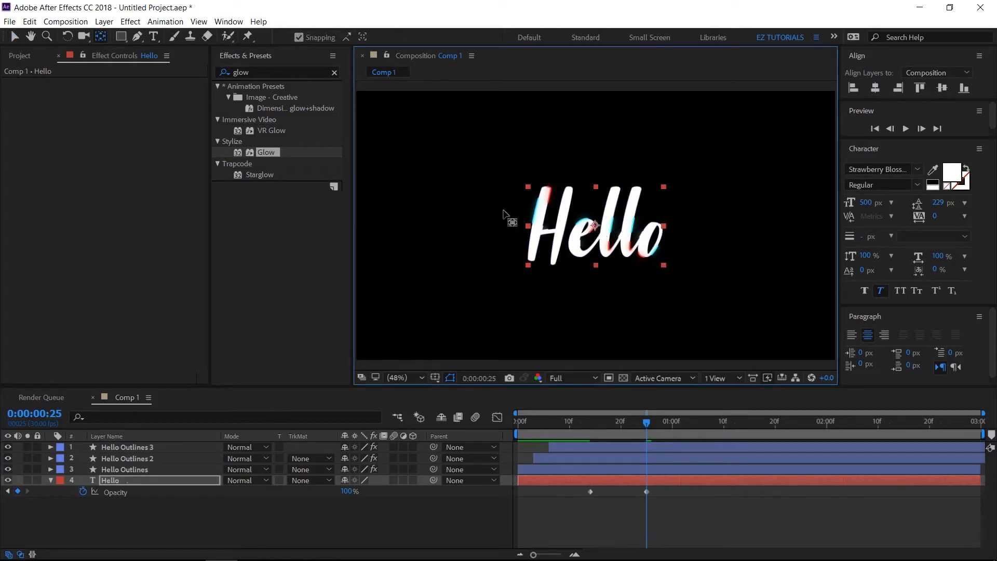
{"action": "left_click", "coordinate": [15, 36]}
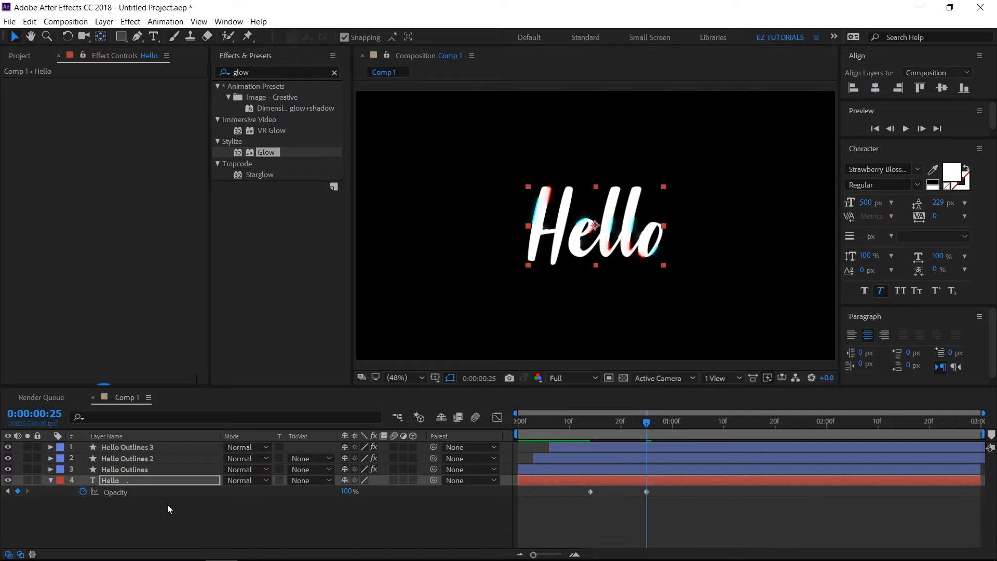
Set the Scale of the Hello text layer to 97%
{"action": "left_click", "coordinate": [153, 482]}
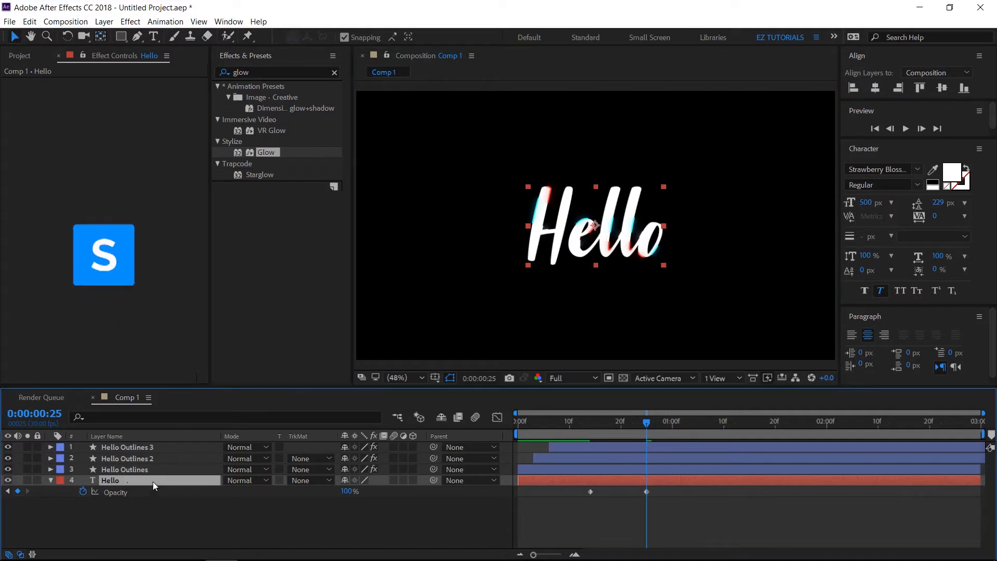
{"action": "key", "text": "s"}
{"action": "left_click", "coordinate": [363, 492]}
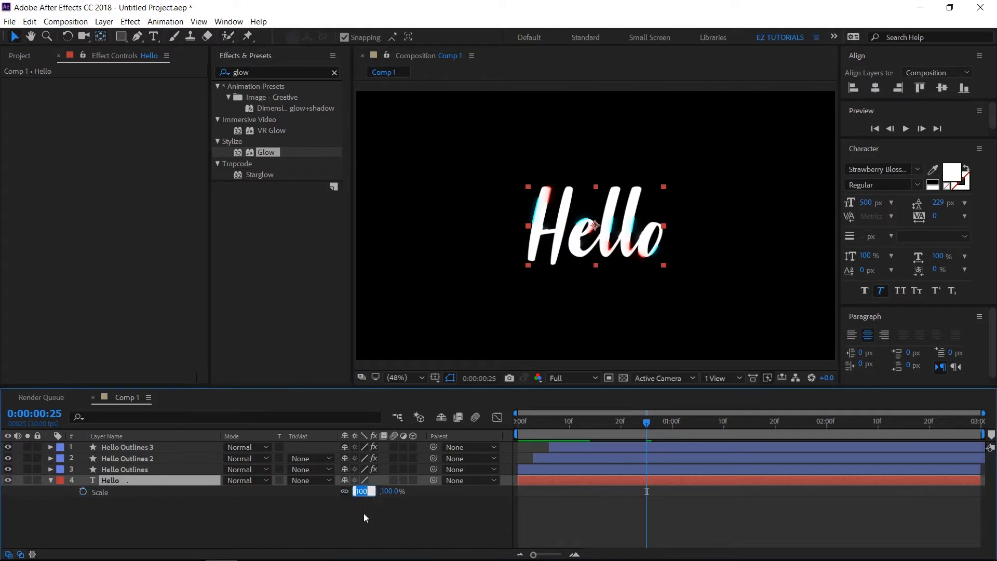
{"action": "type", "text": "97"}
{"action": "key", "text": "Return"}
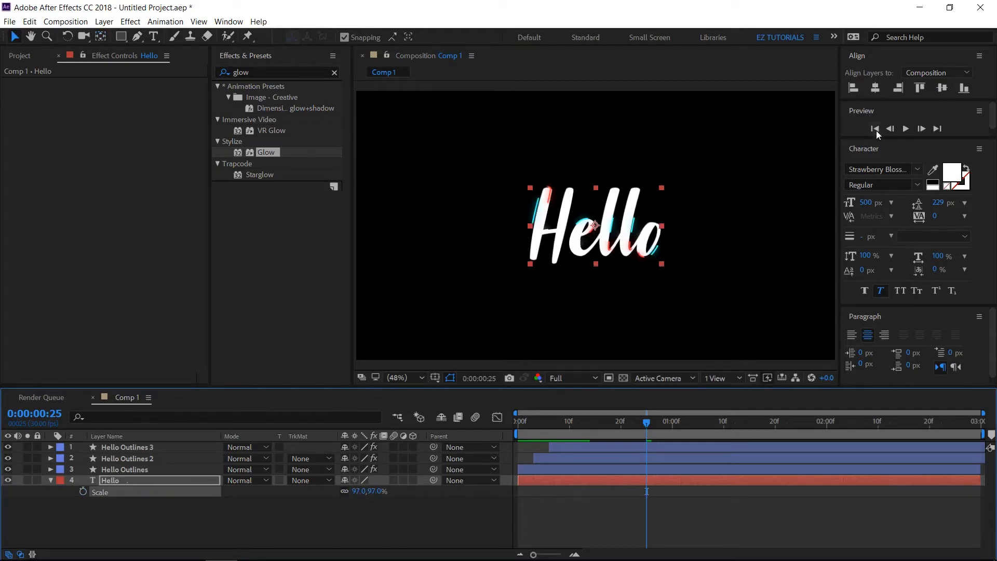
Preview the animation with the filled text from the first frame, stopping playback once it has been checked
{"action": "left_click", "coordinate": [875, 130]}
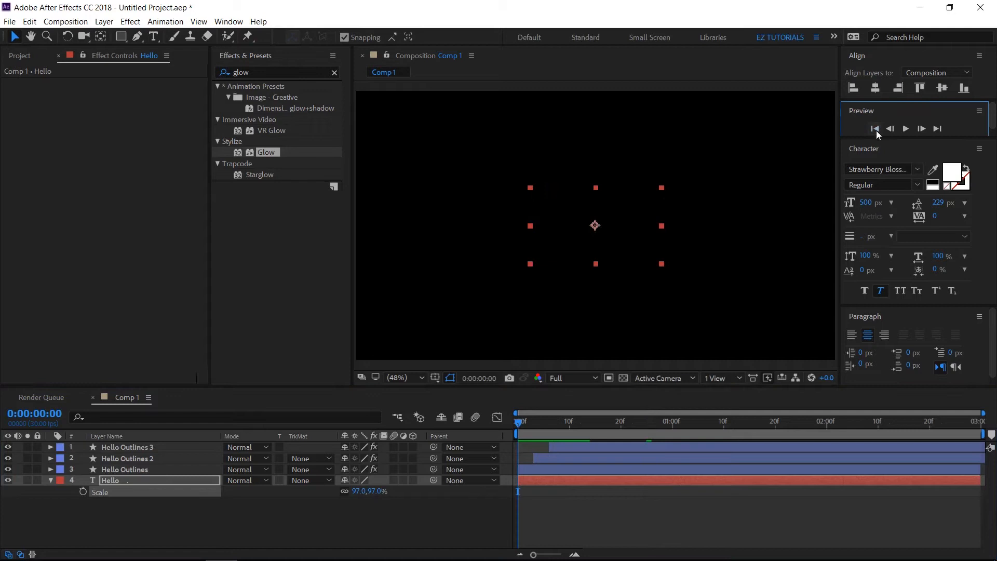
{"action": "left_click", "coordinate": [905, 129]}
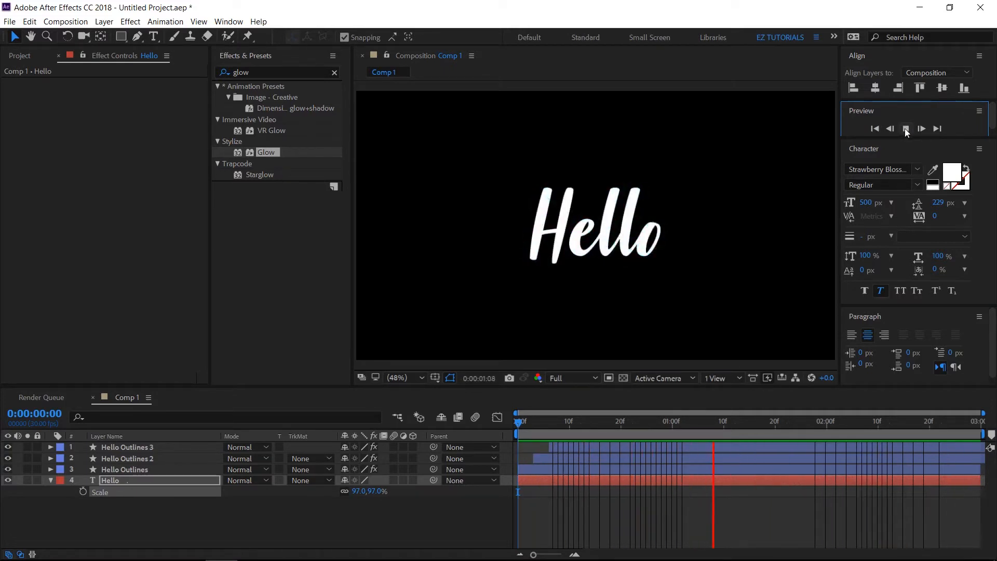
{"action": "left_click", "coordinate": [906, 129]}
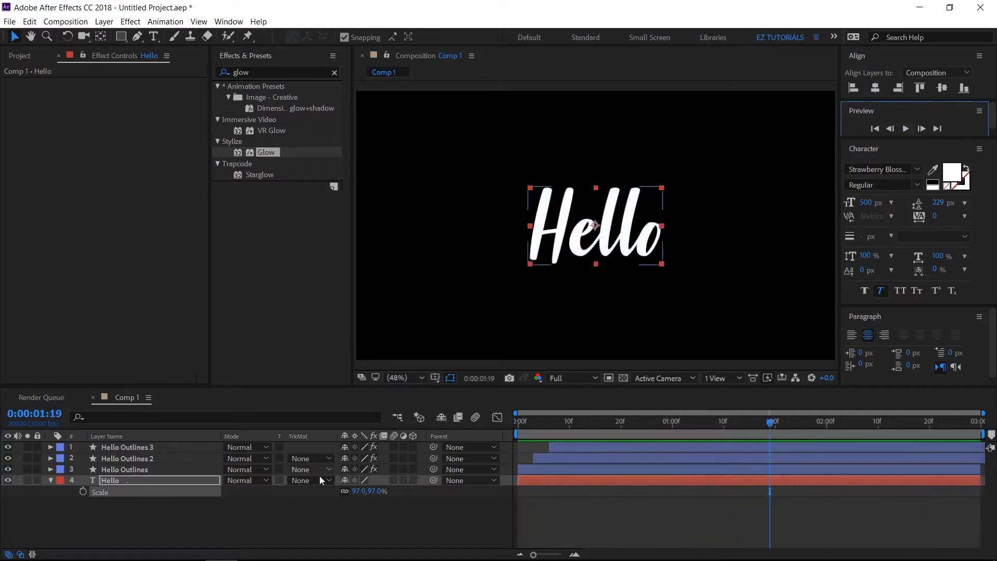
Remove the Opacity keyframes from the Hello text layer
{"action": "left_click", "coordinate": [119, 479]}
{"action": "key", "text": "t"}
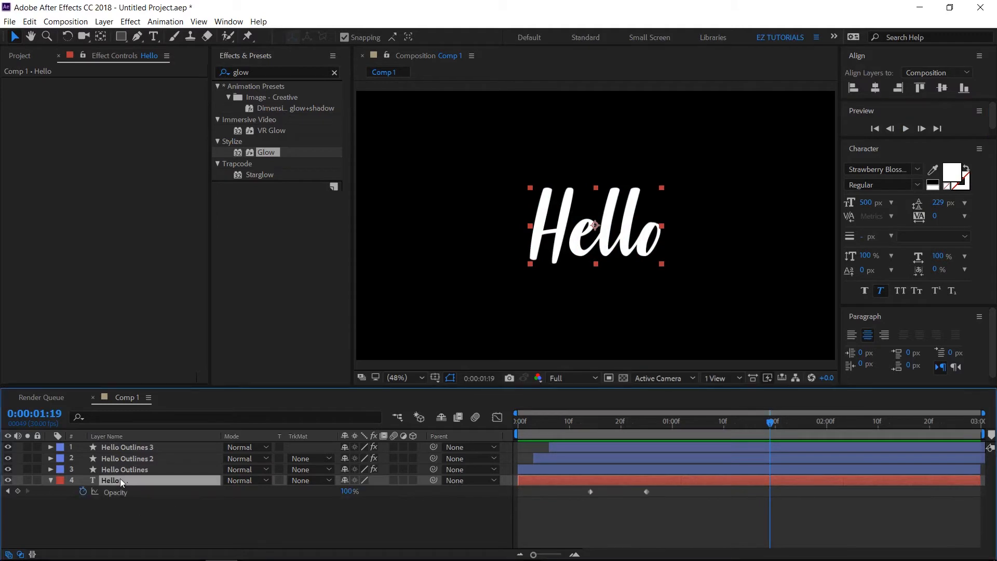
{"action": "left_click", "coordinate": [84, 493]}
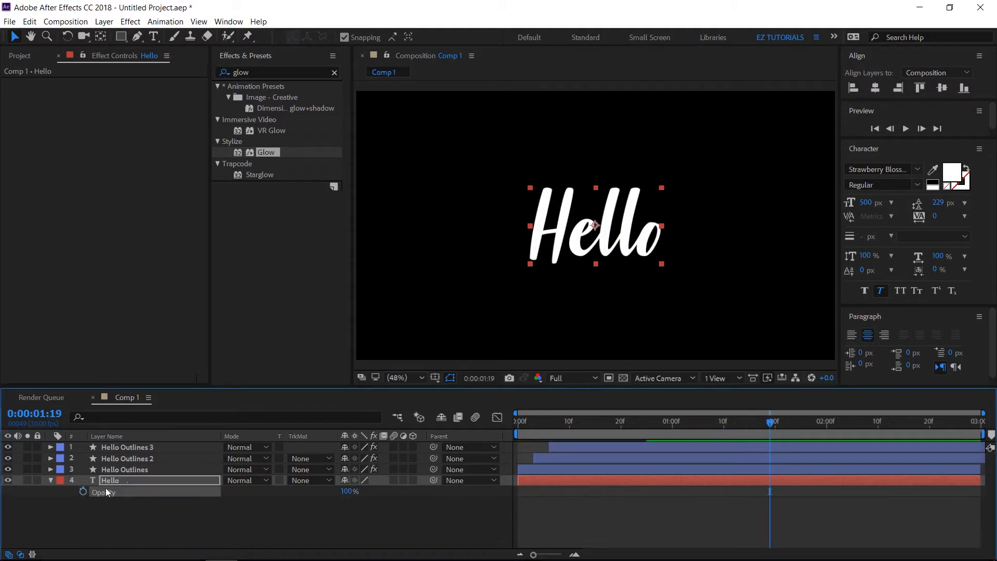
Draw a rectangle shape wider than the text directly below Hello on a new shape layer, and set its stroke to None
{"action": "left_click", "coordinate": [243, 505]}
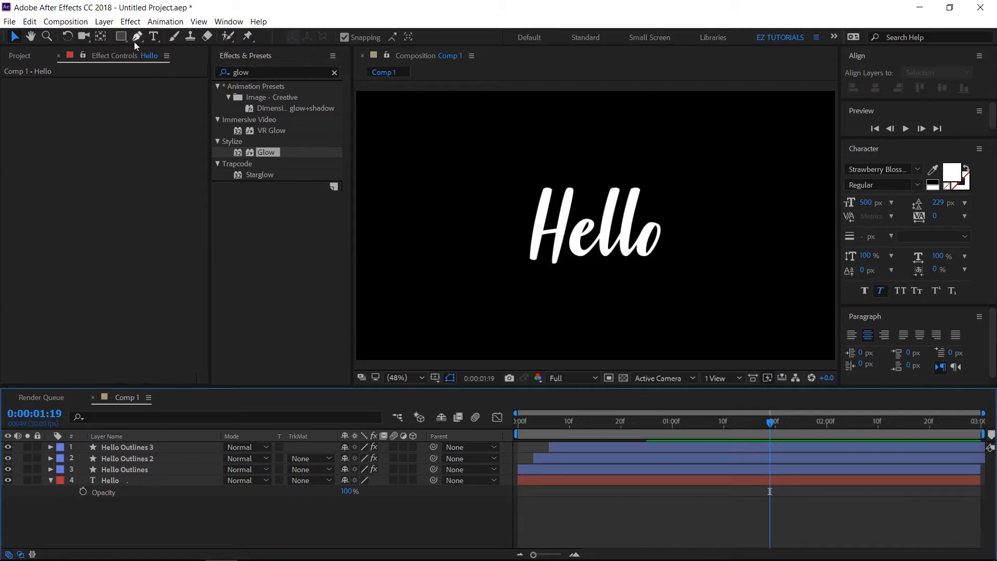
{"action": "left_click", "coordinate": [121, 36]}
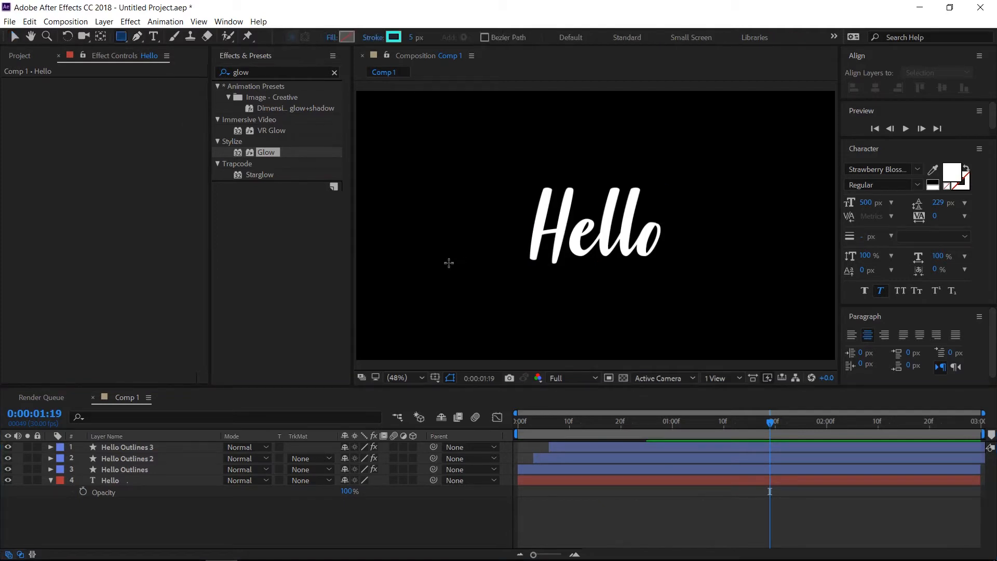
{"action": "left_click_drag", "start_coordinate": [448, 262], "coordinate": [729, 383]}
{"action": "left_click", "coordinate": [372, 39]}
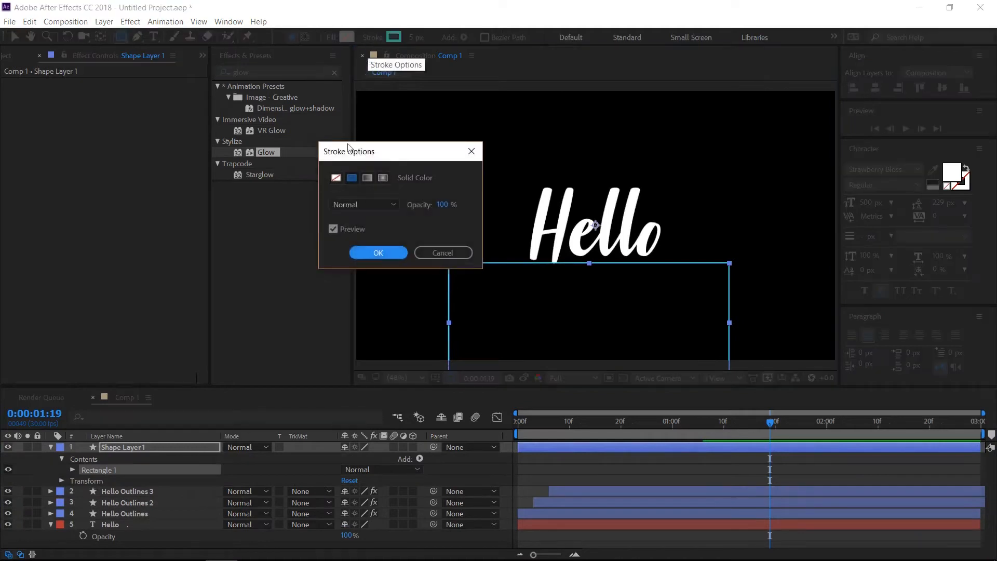
{"action": "left_click", "coordinate": [335, 179]}
{"action": "left_click", "coordinate": [372, 252]}
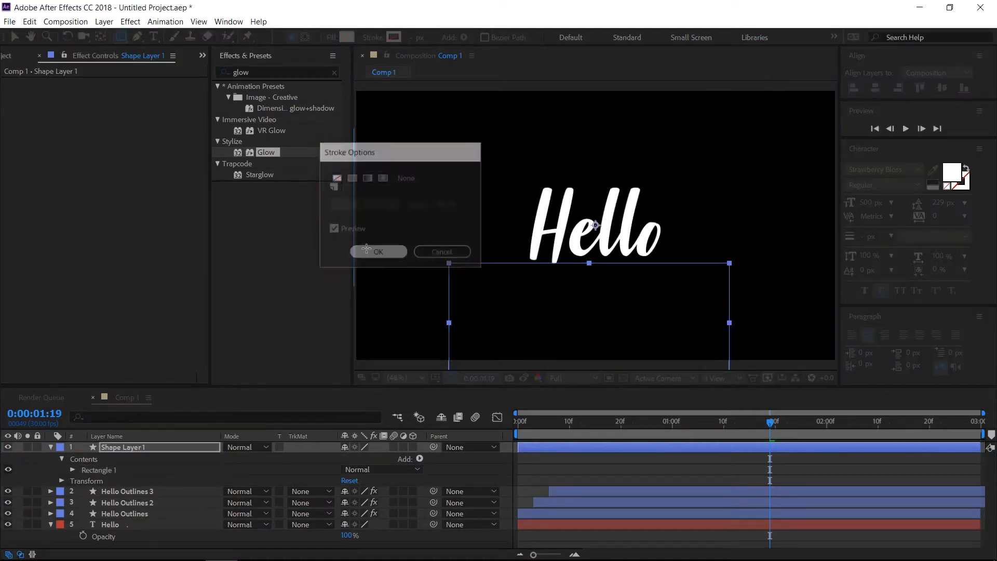
Give the rectangle a solid white fill and shift it slightly down so its upper edge sits just below the Hello text
{"action": "left_click", "coordinate": [331, 38]}
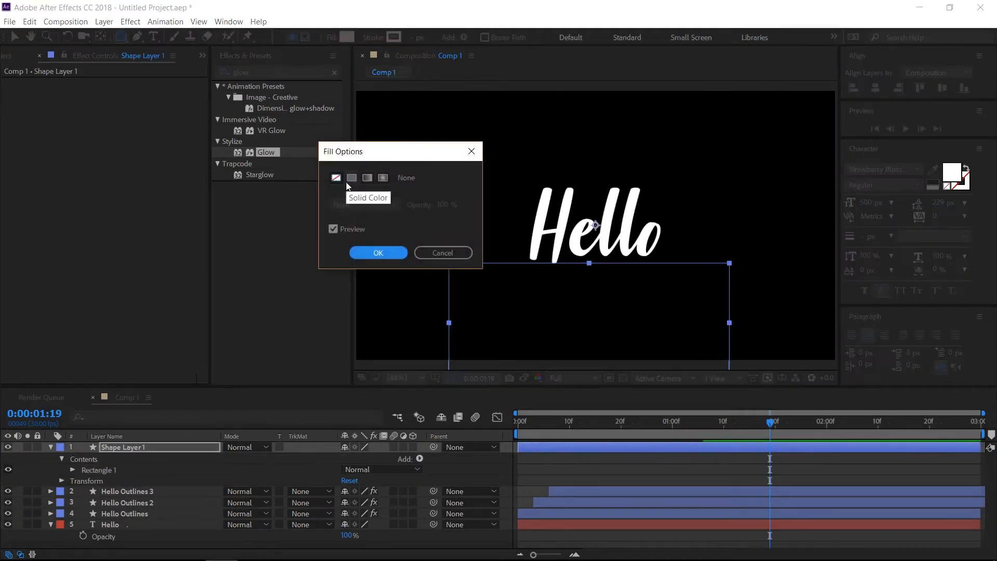
{"action": "left_click", "coordinate": [351, 178]}
{"action": "left_click", "coordinate": [366, 253]}
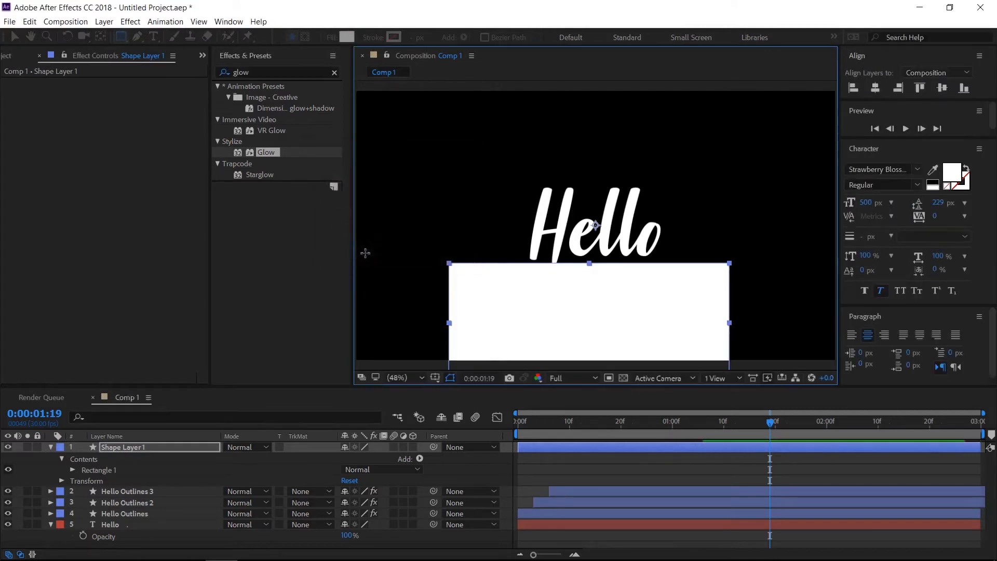
{"action": "key", "text": "v"}
{"action": "left_click_drag", "start_coordinate": [548, 300], "coordinate": [543, 303]}
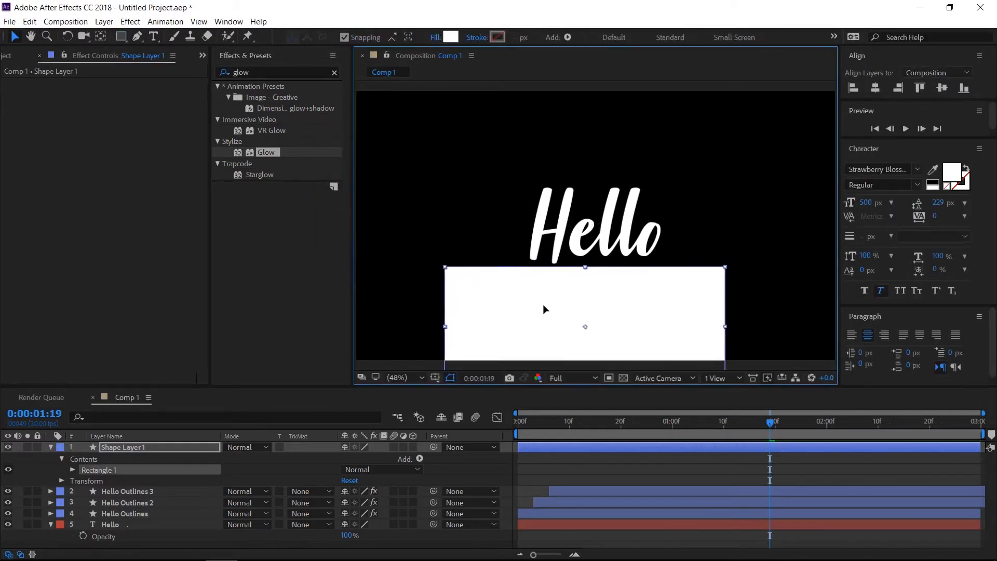
Keyframe Shape Layer 1's Position at the first frame, and set it to 960, 203 at frame 10 so the rectangle rises over Hello
{"action": "left_click_drag", "start_coordinate": [580, 423], "coordinate": [568, 423]}
{"action": "key", "text": "space"}
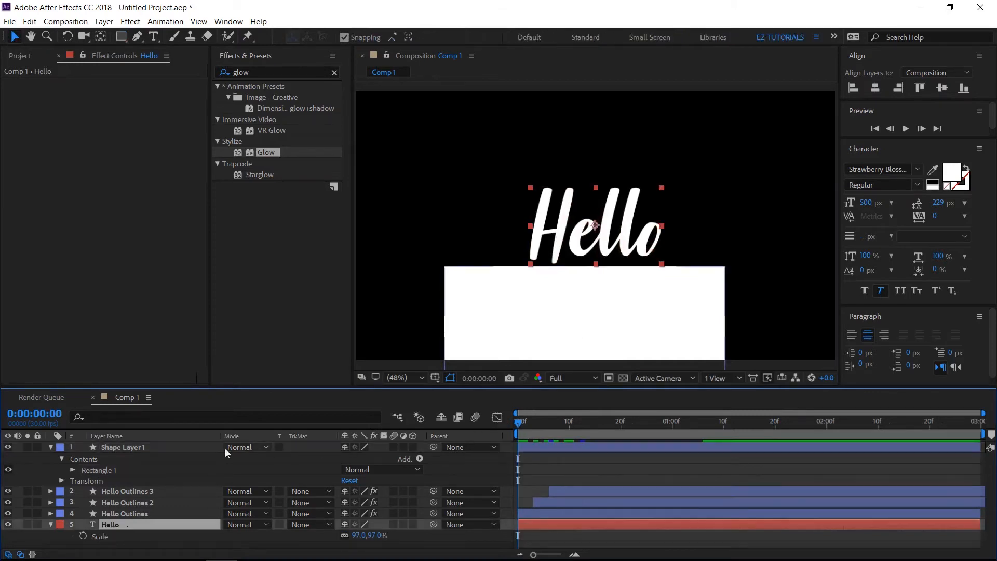
{"action": "left_click", "coordinate": [149, 446]}
{"action": "key", "text": "p"}
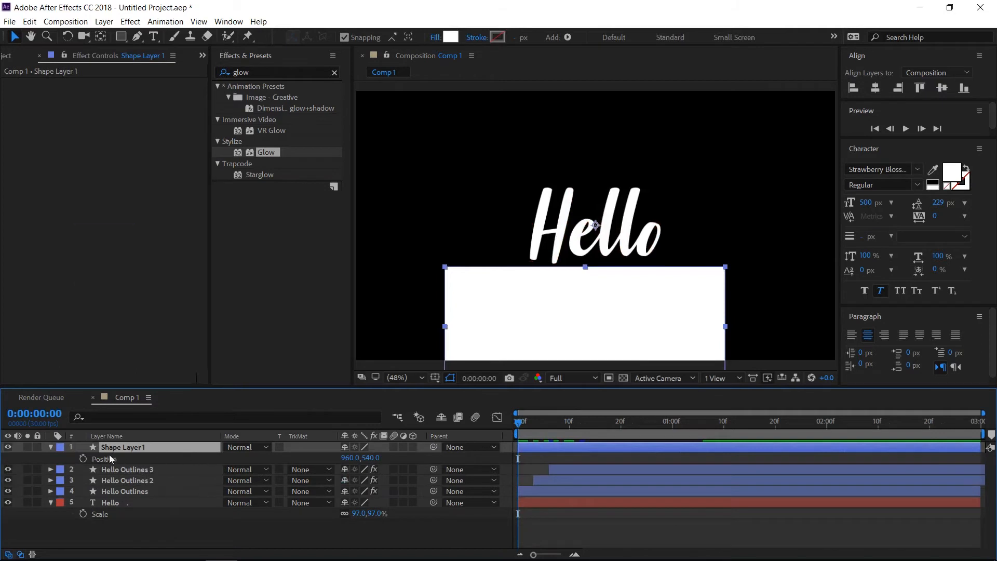
{"action": "left_click", "coordinate": [83, 458]}
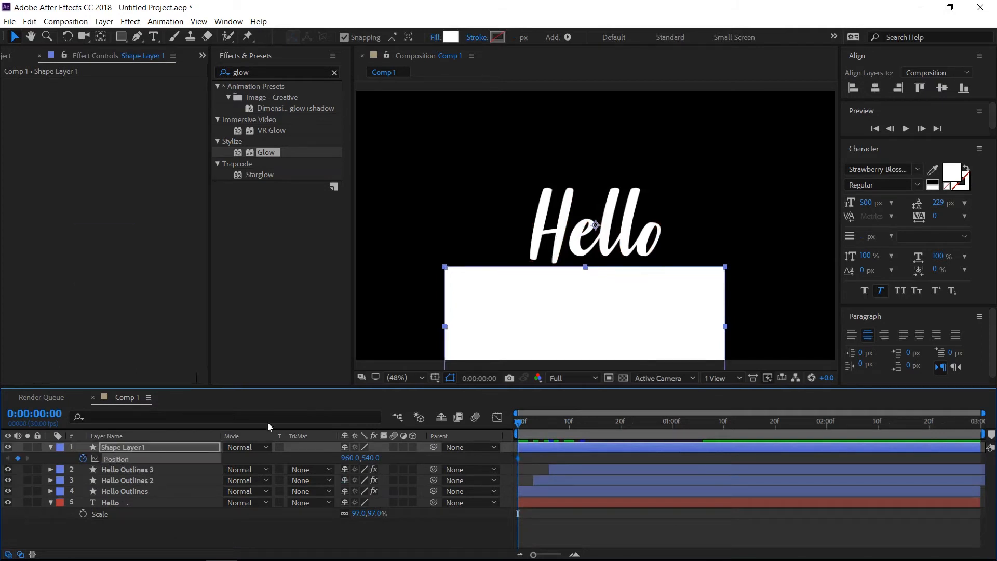
{"action": "left_click", "coordinate": [569, 427]}
{"action": "left_click_drag", "start_coordinate": [373, 458], "coordinate": [187, 431]}
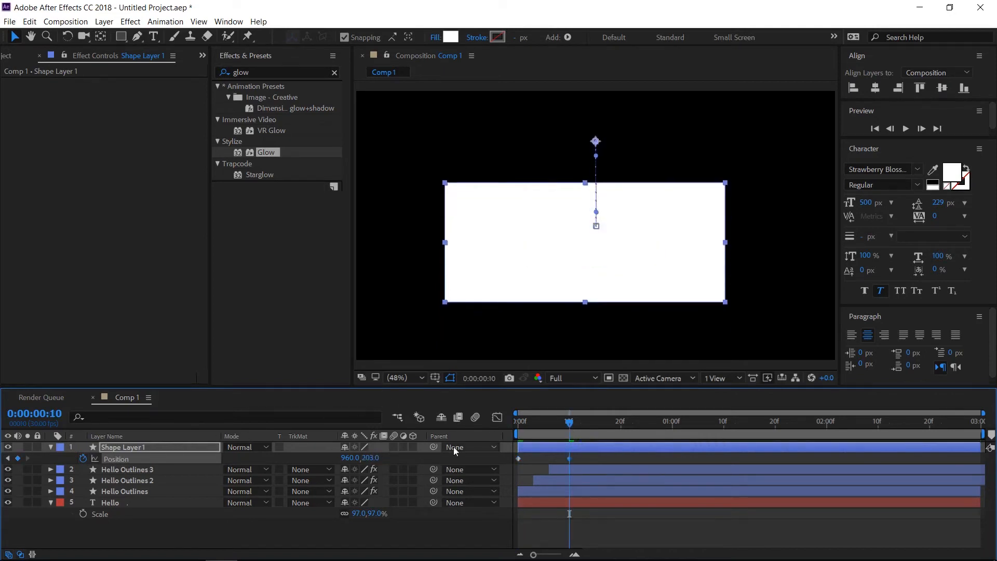
Apply Easy Ease to both Position keyframes of Shape Layer 1
{"action": "left_click_drag", "start_coordinate": [585, 456], "coordinate": [502, 462]}
{"action": "right_click", "coordinate": [519, 459]}
{"action": "mouse_move", "coordinate": [634, 450]}
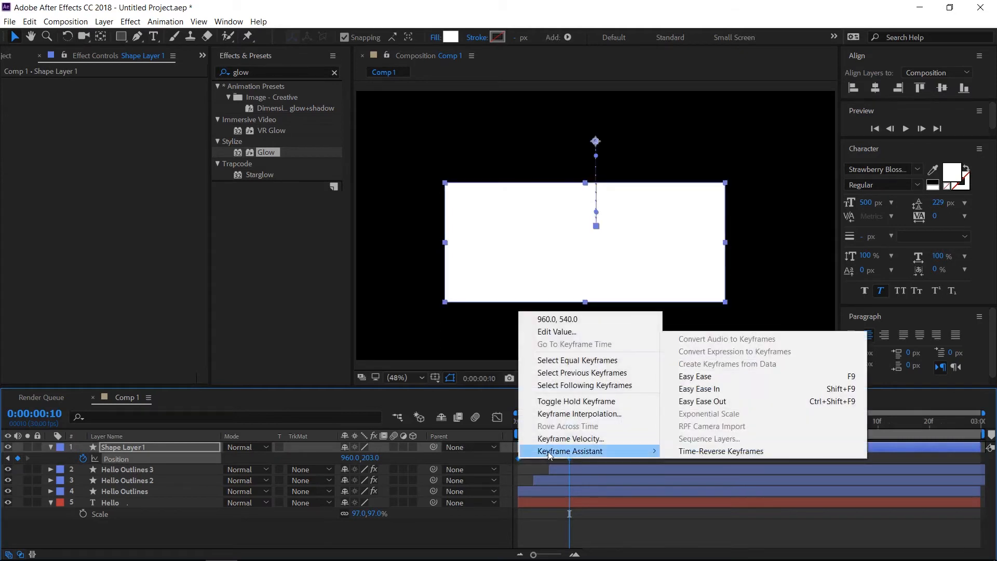
{"action": "left_click", "coordinate": [700, 377]}
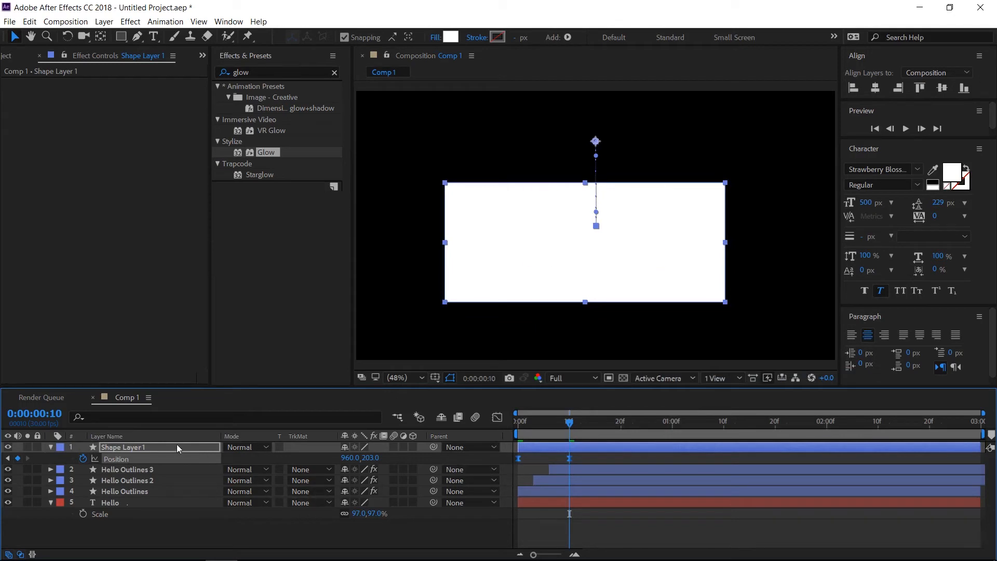
Move Shape Layer 1 directly above the Hello text layer and set Hello's track matte to Alpha Matte "Shape Layer 1"
{"action": "left_click_drag", "start_coordinate": [177, 446], "coordinate": [172, 494]}
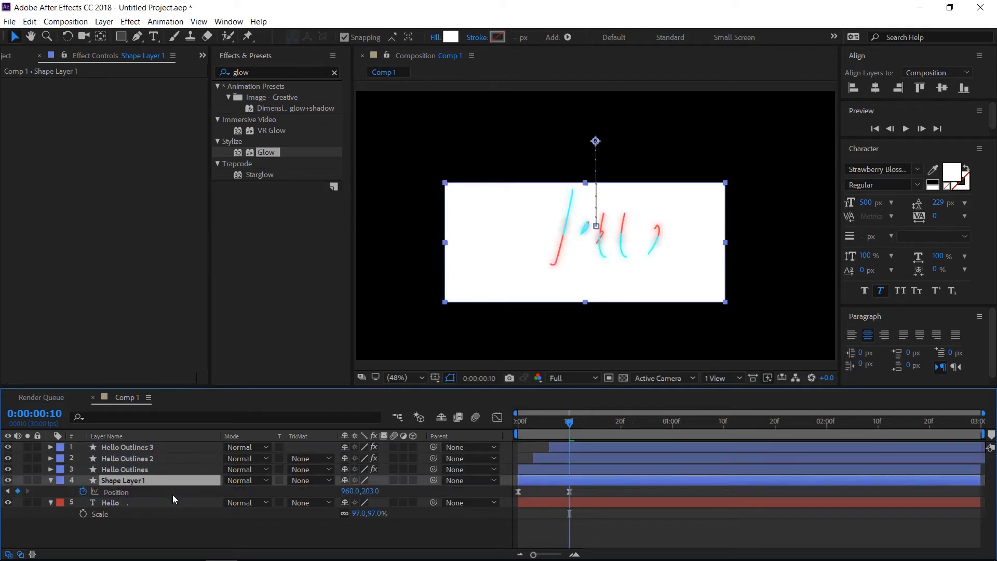
{"action": "left_click", "coordinate": [313, 503]}
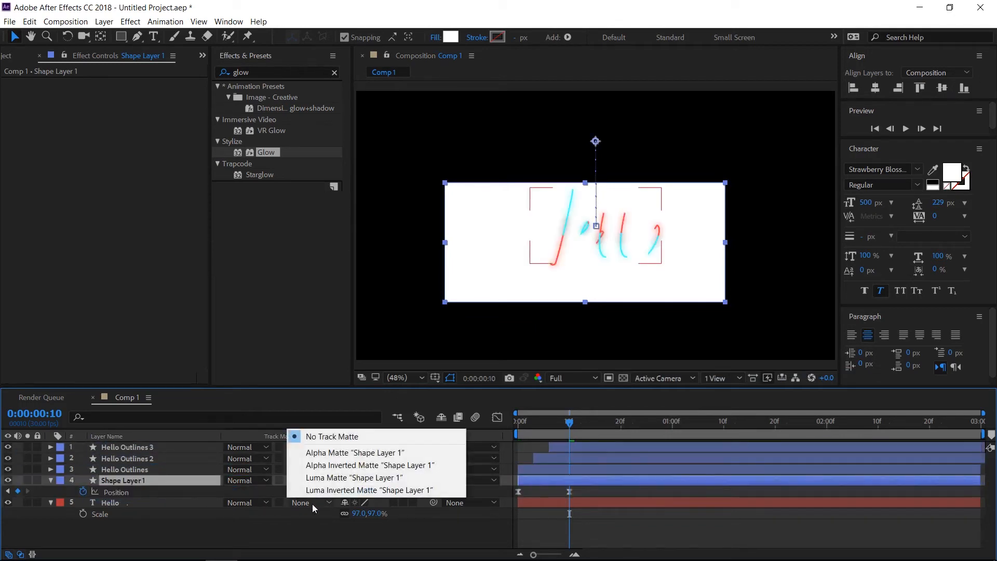
{"action": "left_click", "coordinate": [321, 454]}
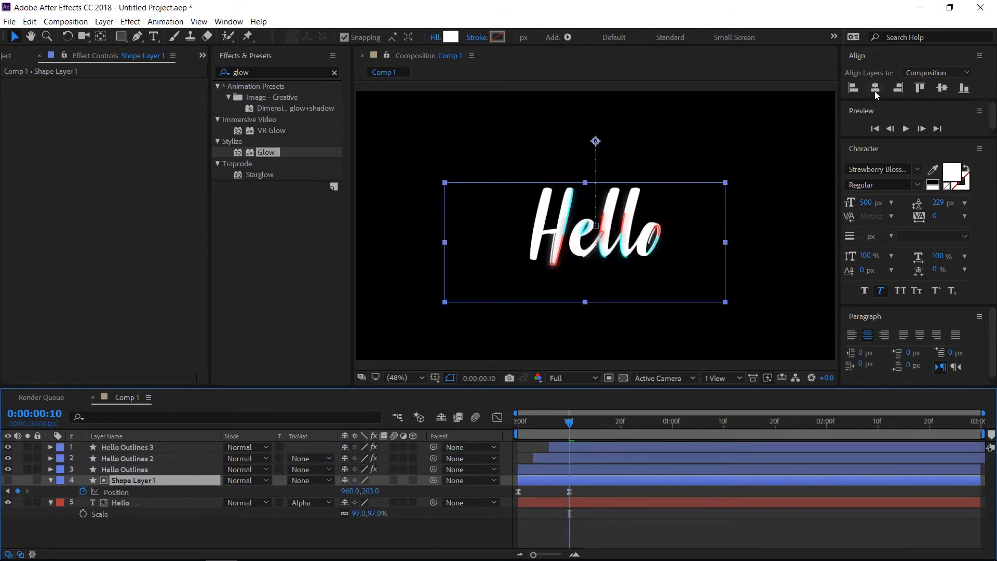
Preview the matte reveal of the Hello text from the first frame, then stop playback
{"action": "left_click", "coordinate": [877, 127]}
{"action": "left_click", "coordinate": [905, 130]}
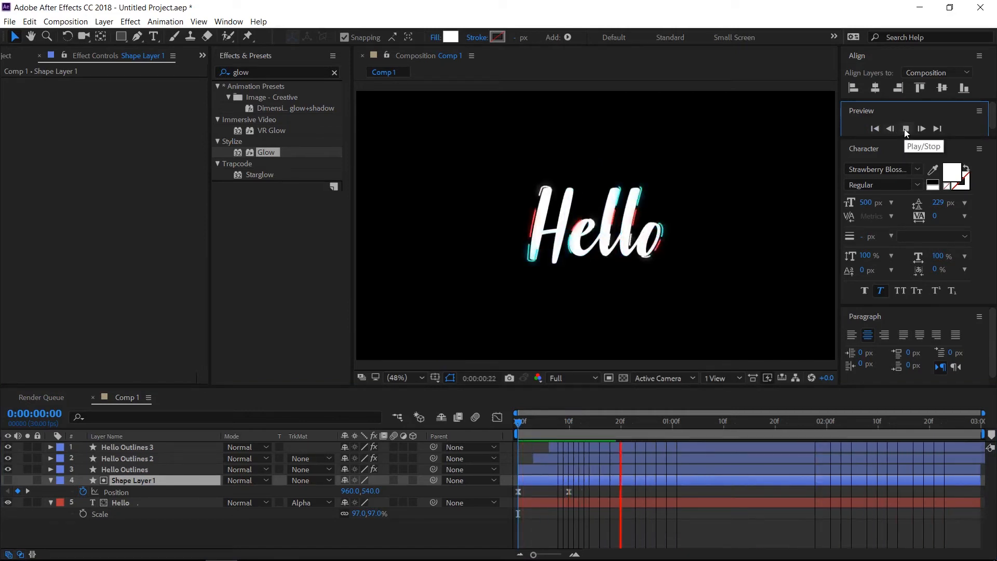
{"action": "left_click", "coordinate": [905, 129]}
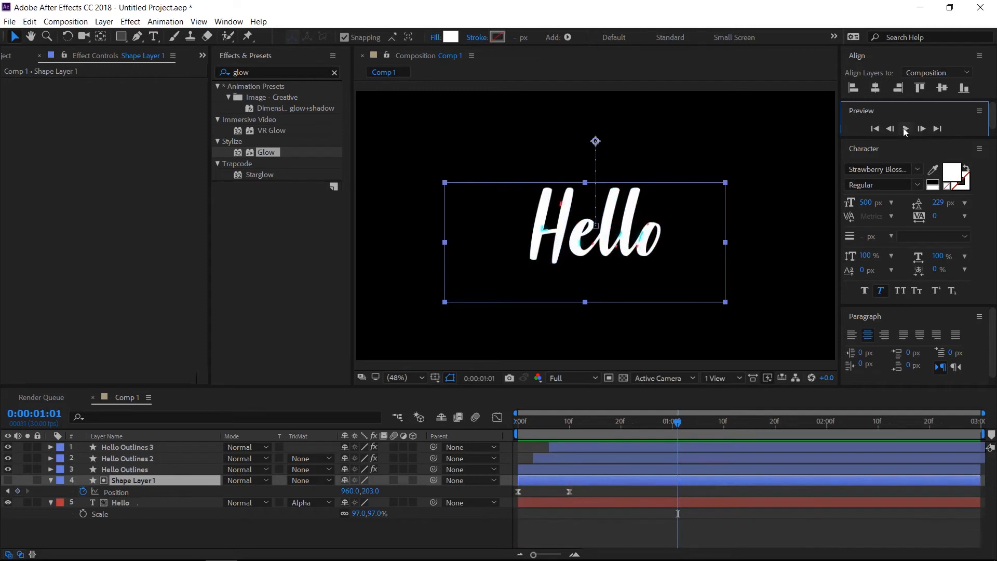
Pre-compose Shape Layer 1 and the Hello text layer into a composition named Text, moving all attributes into it
{"action": "left_click", "coordinate": [211, 532]}
{"action": "left_click", "coordinate": [132, 482]}
{"action": "left_click", "coordinate": [131, 500], "text": "ctrl"}
{"action": "right_click", "coordinate": [131, 499]}
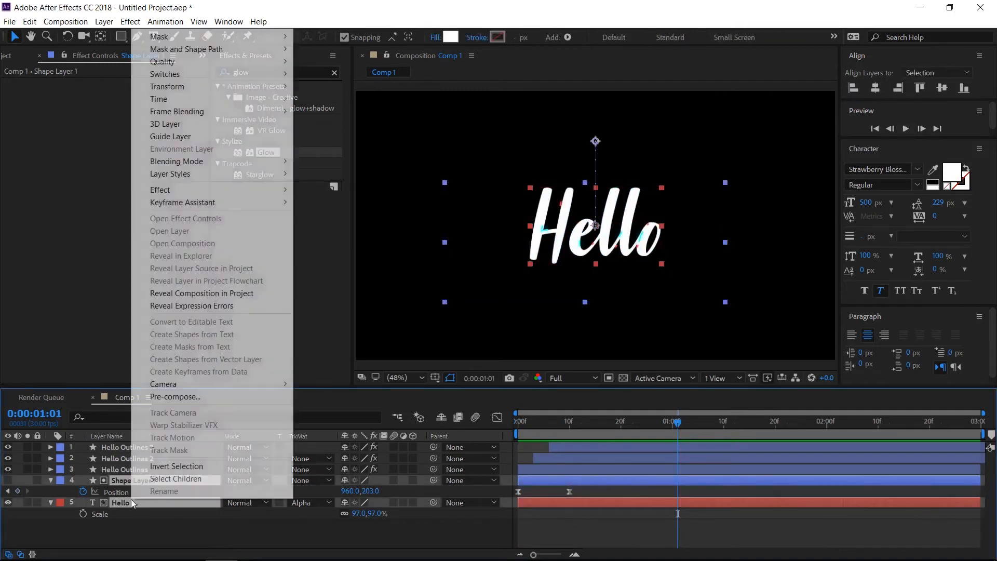
{"action": "left_click", "coordinate": [177, 396]}
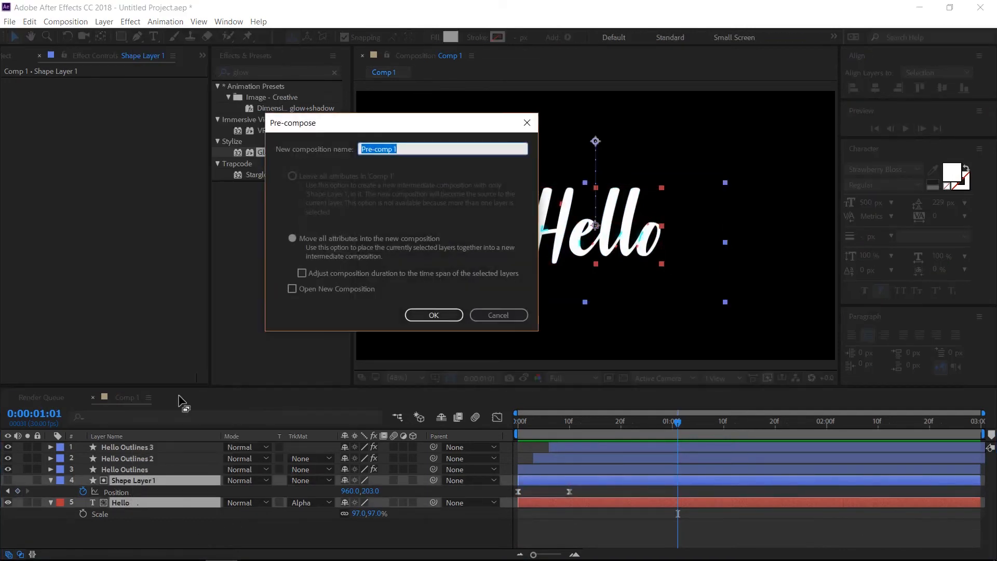
{"action": "type", "text": "Text"}
{"action": "left_click", "coordinate": [292, 238]}
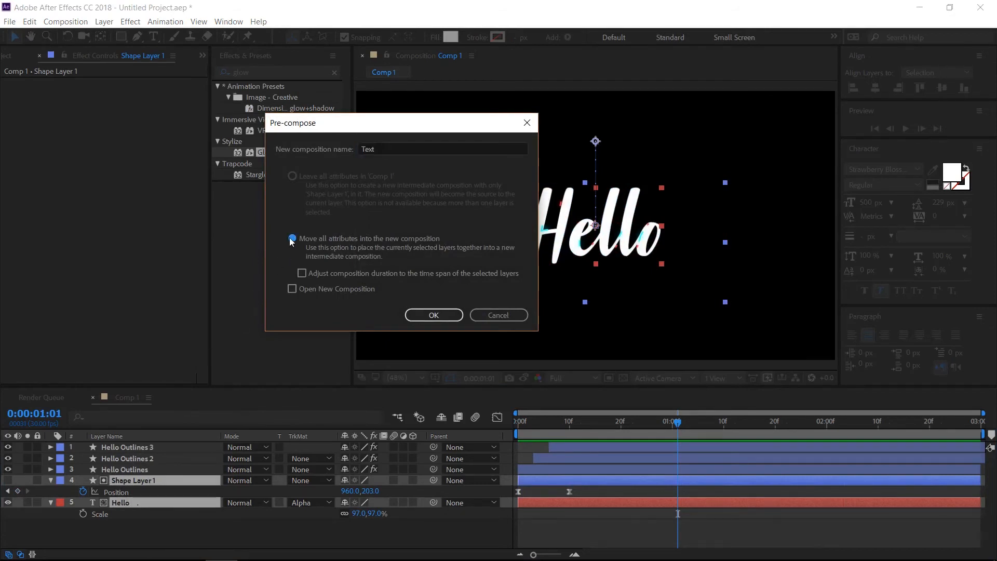
{"action": "left_click", "coordinate": [423, 317]}
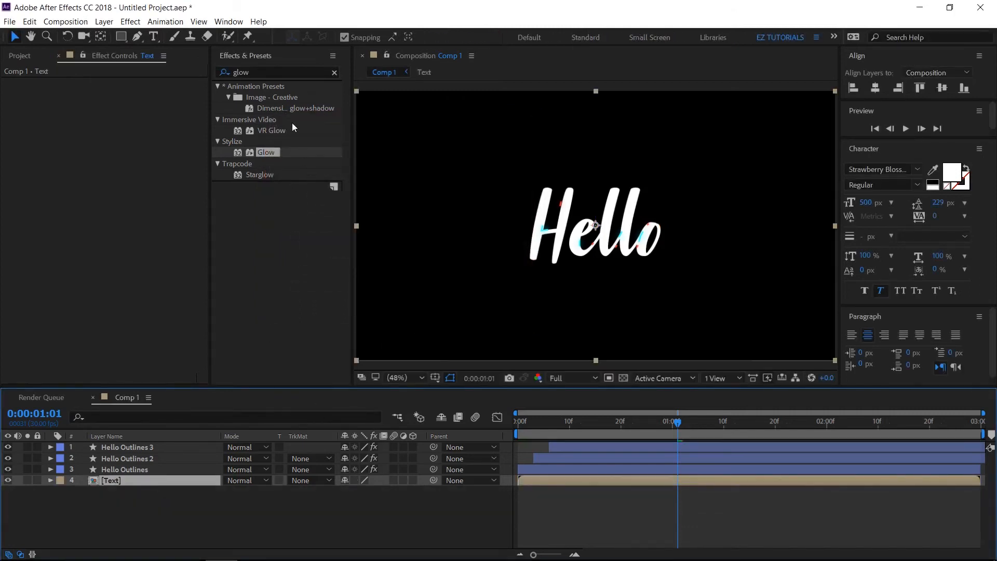
Apply the Fill effect to the Text layer and set its color to yellow (FEFF00)
{"action": "left_click", "coordinate": [285, 75]}
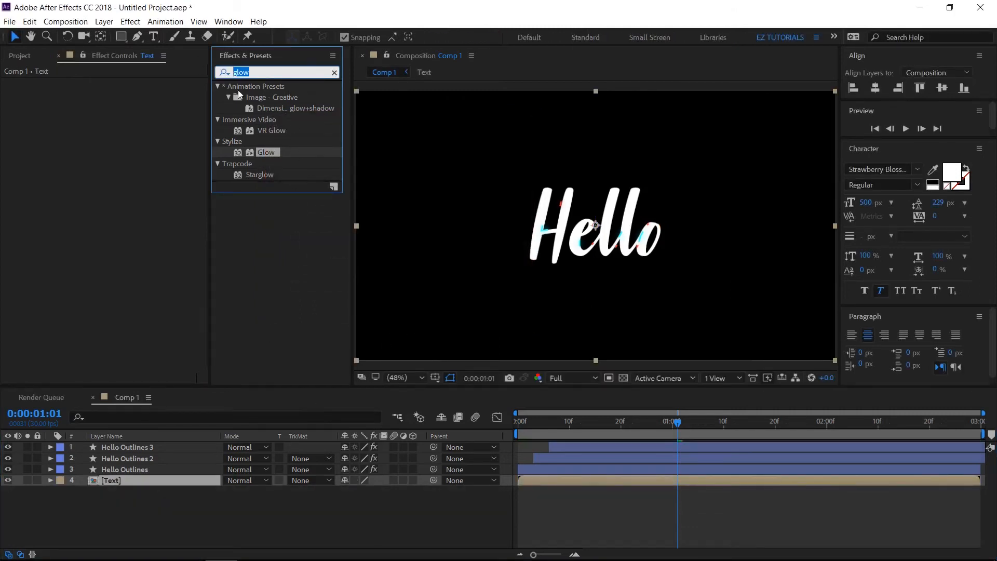
{"action": "type", "text": "fill"}
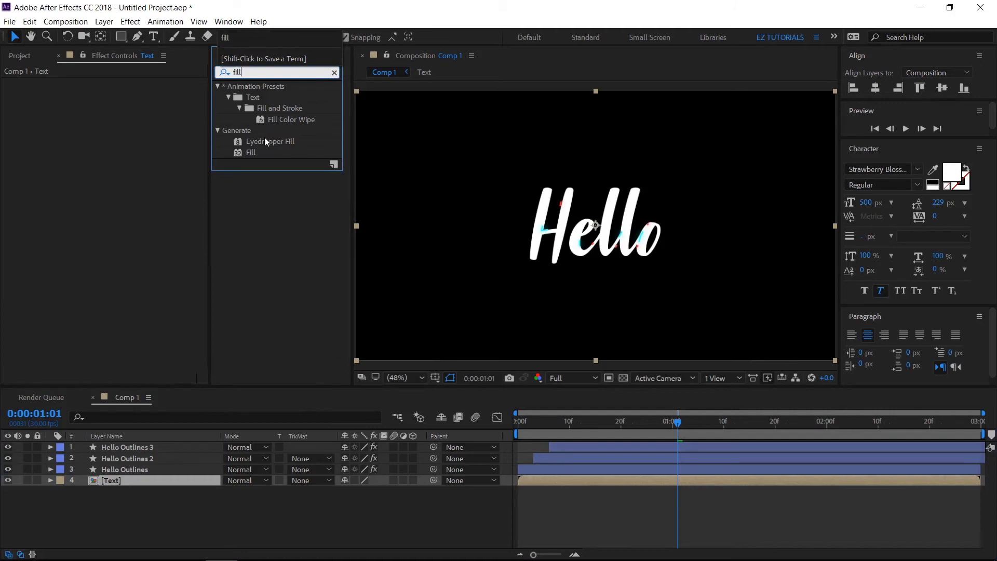
{"action": "left_click_drag", "start_coordinate": [252, 152], "coordinate": [103, 479]}
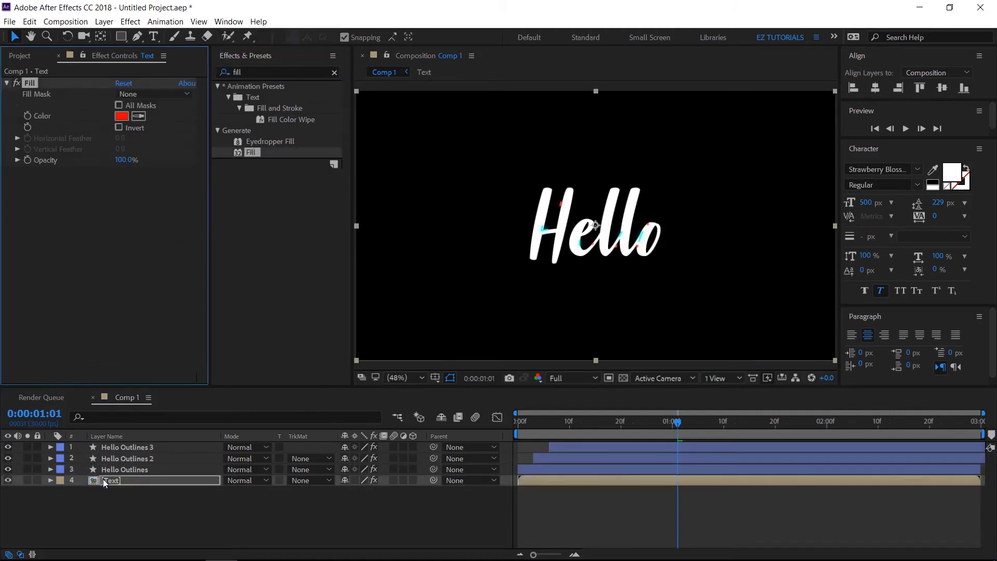
{"action": "left_click", "coordinate": [122, 116]}
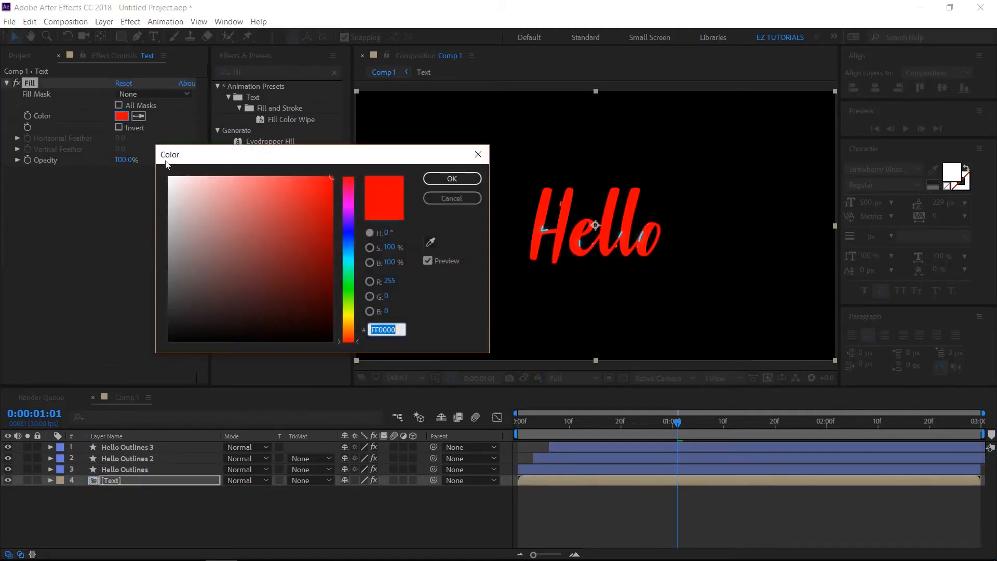
{"action": "left_click", "coordinate": [347, 312]}
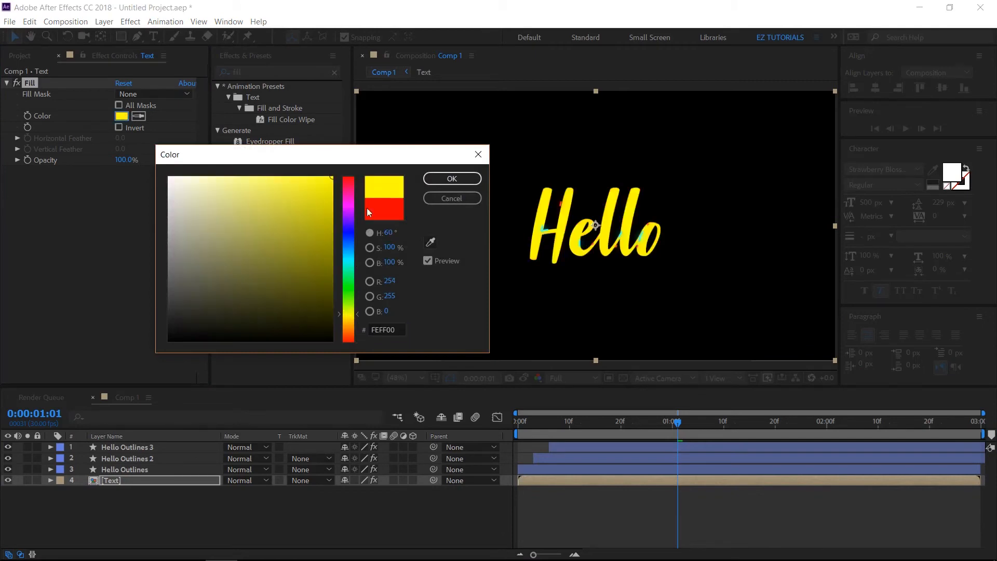
{"action": "left_click", "coordinate": [443, 178]}
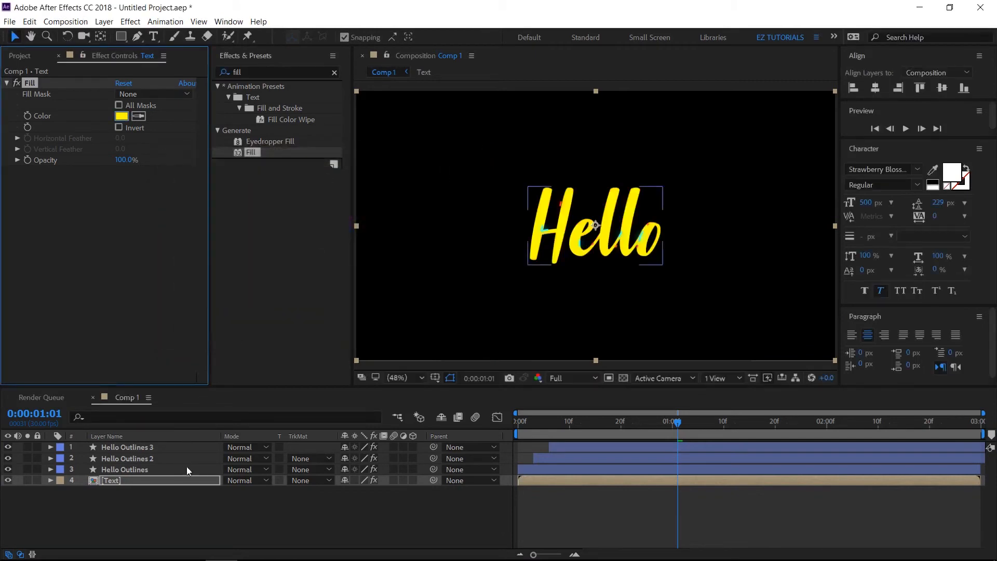
Shift the Text layer in time so that it starts at 0:00:00:15
{"action": "left_click", "coordinate": [543, 477]}
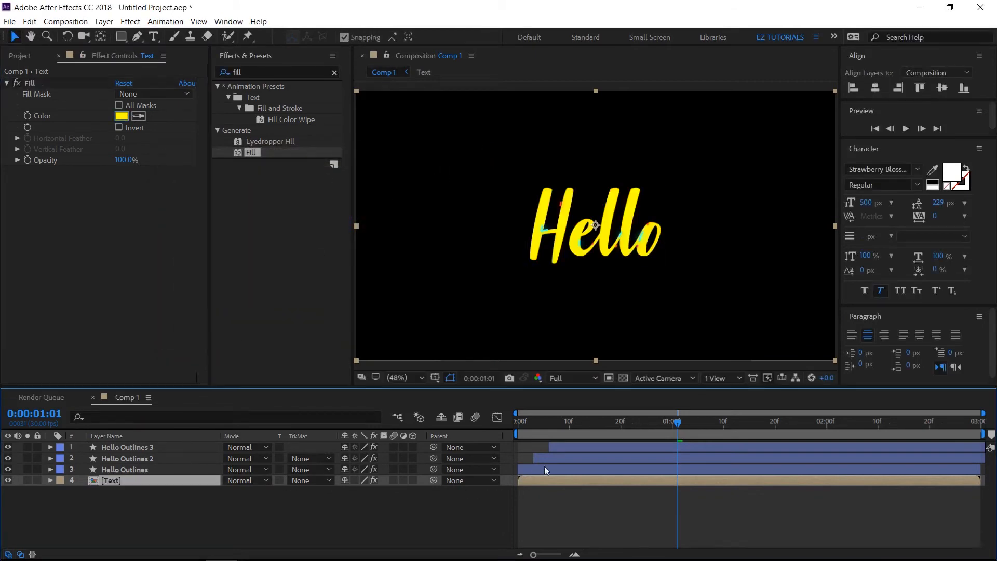
{"action": "left_click", "coordinate": [591, 422]}
{"action": "left_click", "coordinate": [595, 424]}
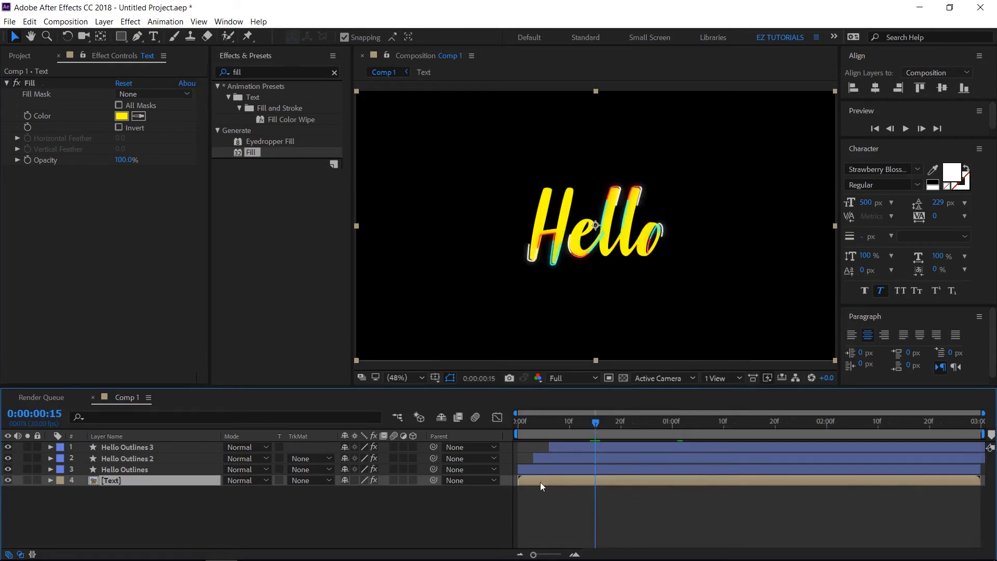
{"action": "left_click_drag", "start_coordinate": [540, 482], "coordinate": [609, 482]}
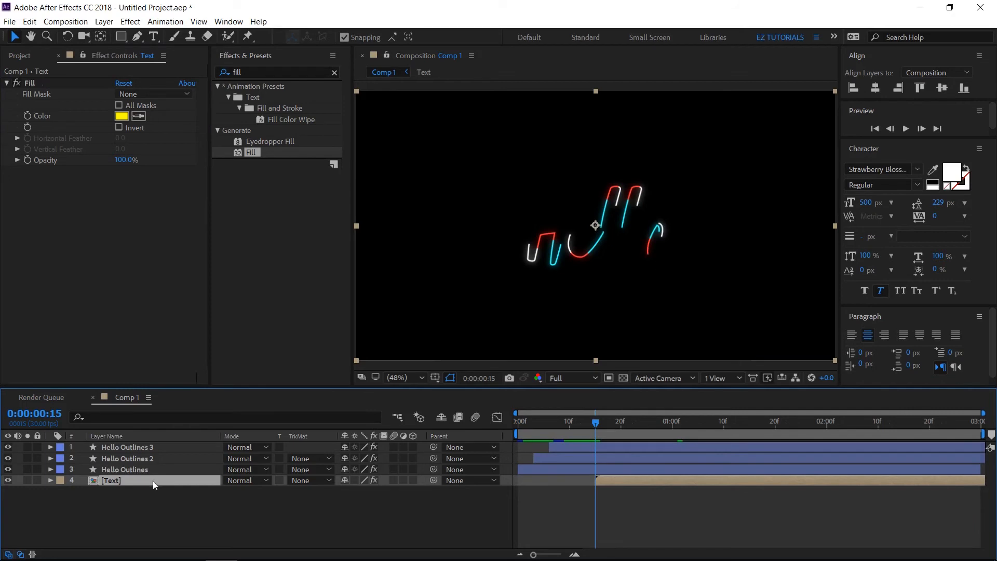
Duplicate the yellow Text layer and set the upper copy's Fill color to blue (0083FF)
{"action": "key", "text": "ctrl+d"}
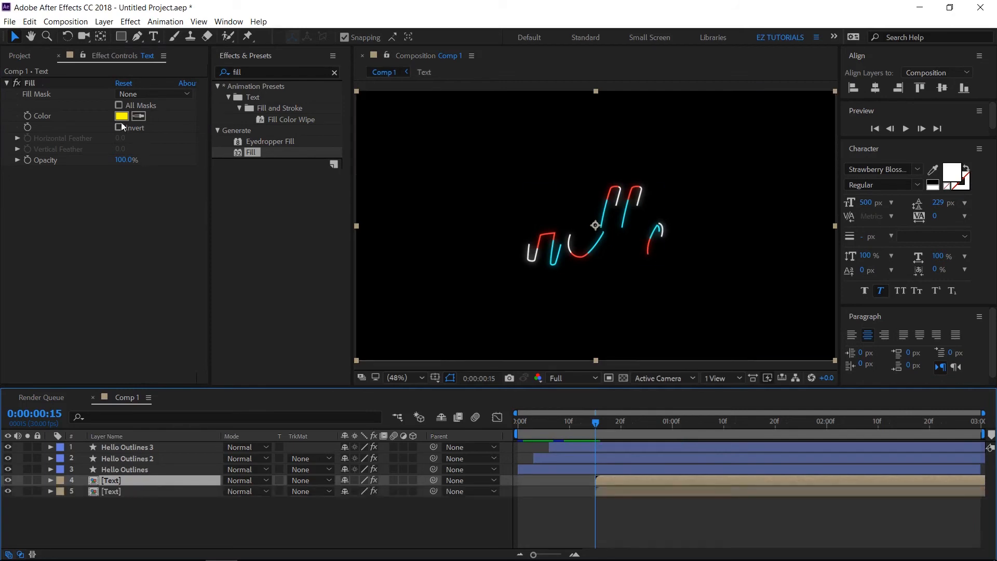
{"action": "left_click", "coordinate": [121, 115]}
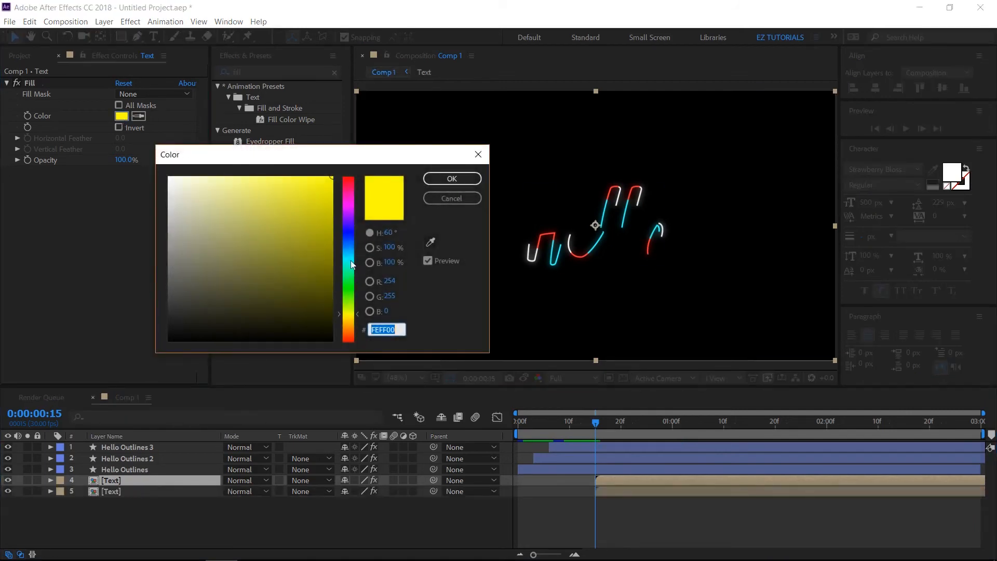
{"action": "left_click_drag", "start_coordinate": [352, 265], "coordinate": [350, 250]}
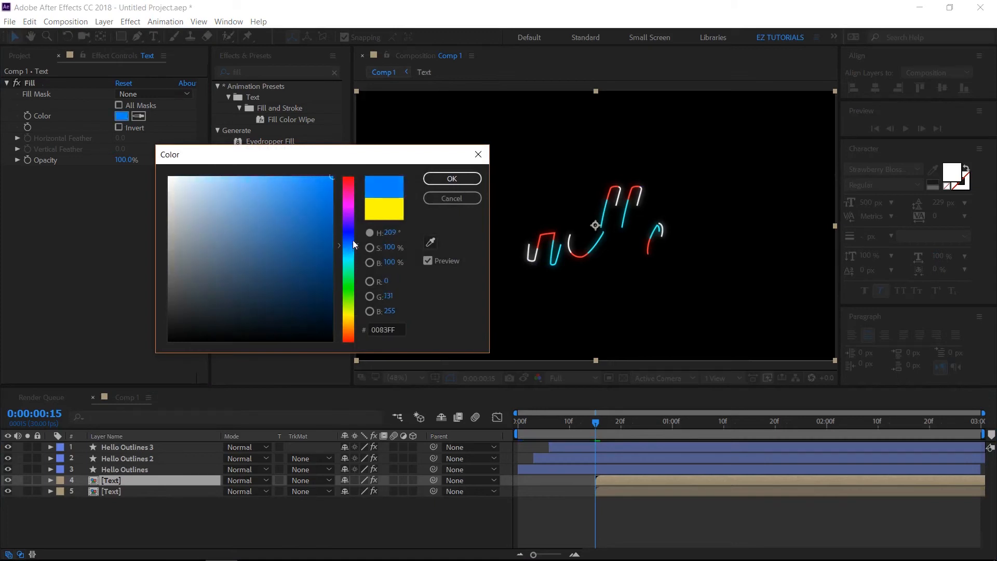
{"action": "left_click", "coordinate": [440, 177]}
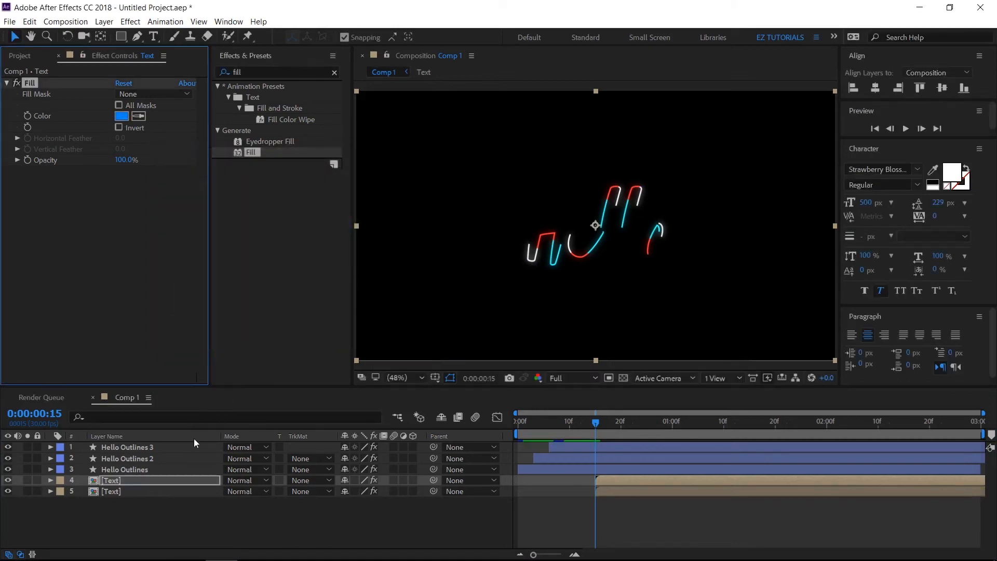
Duplicate the blue Text layer and set the new top copy's Fill color to white (FAFAFA)
{"action": "left_click", "coordinate": [123, 481]}
{"action": "key", "text": "ctrl+d"}
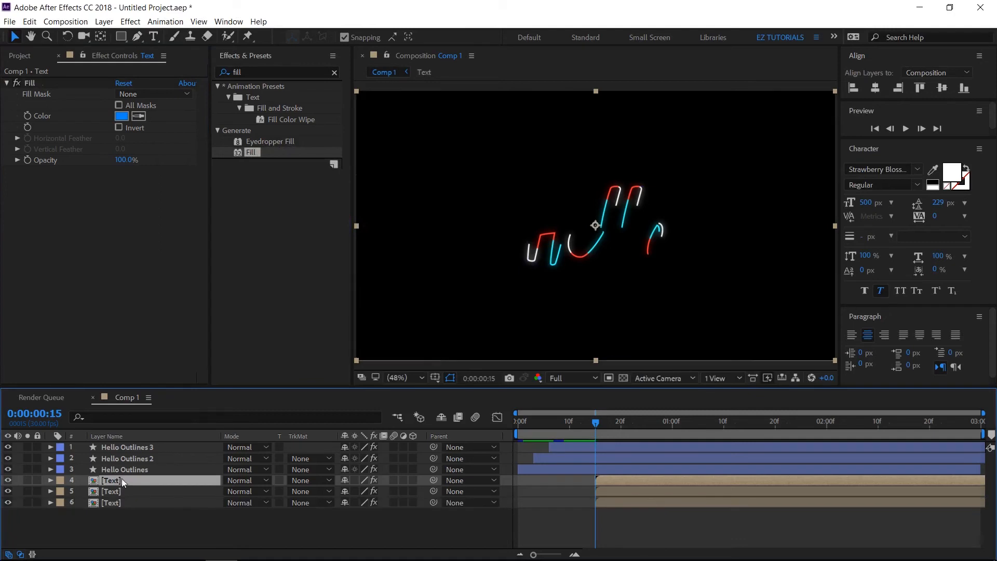
{"action": "left_click", "coordinate": [122, 117]}
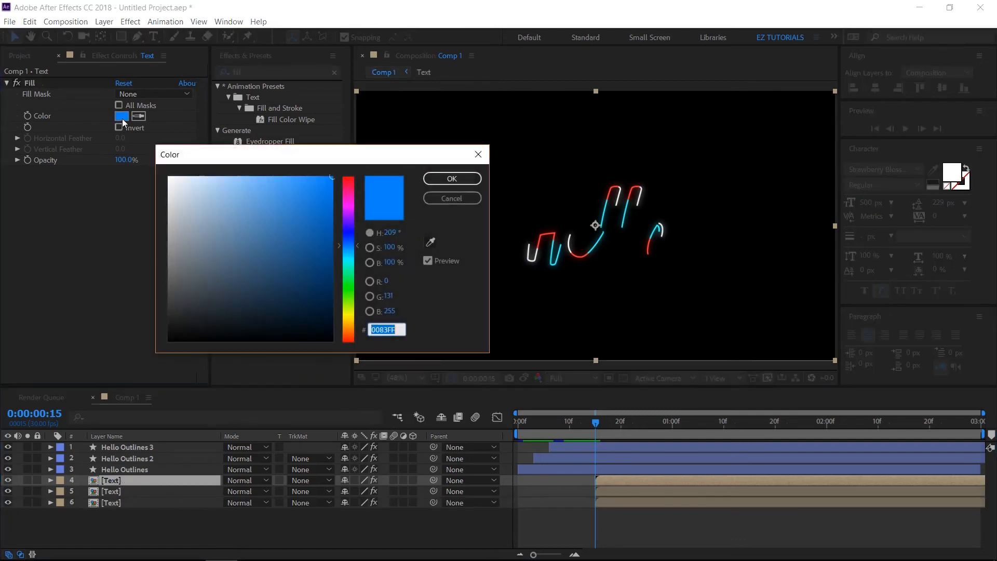
{"action": "left_click_drag", "start_coordinate": [167, 193], "coordinate": [167, 176]}
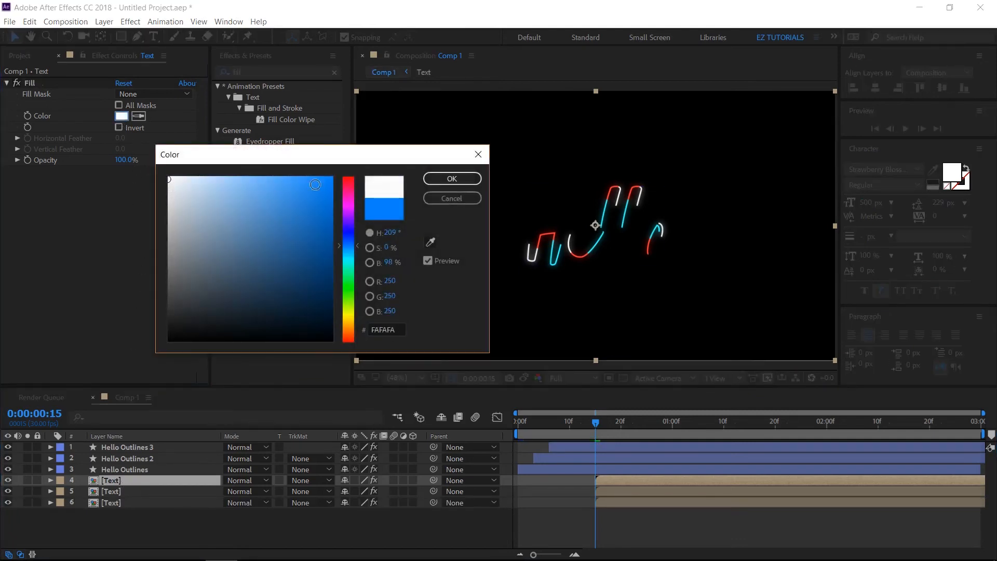
{"action": "left_click", "coordinate": [446, 180]}
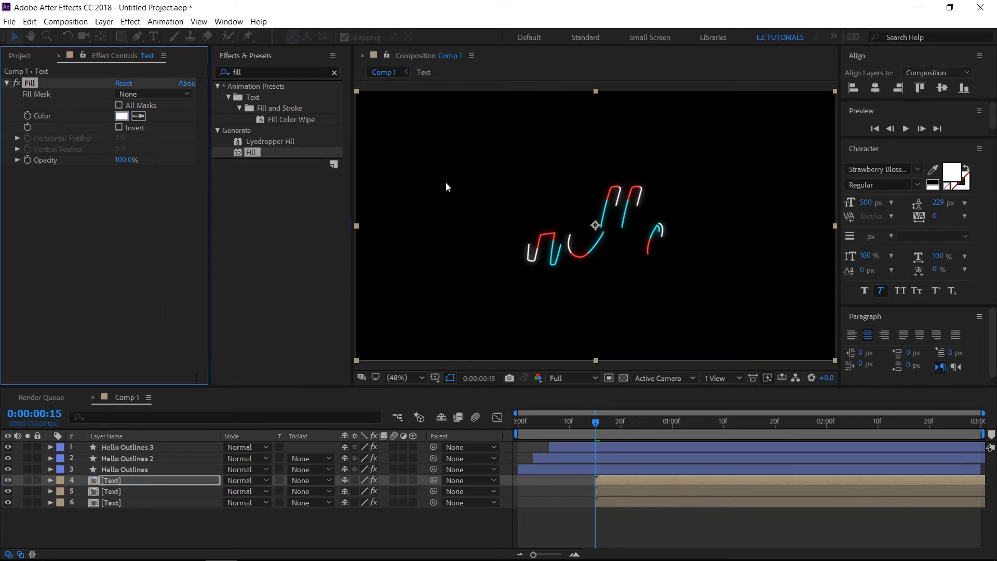
Stagger the Text layers by starting the blue one at about frame 18 and the white one at about frame 21, and preview from the first frame
{"action": "left_click", "coordinate": [611, 491]}
{"action": "left_click_drag", "start_coordinate": [619, 494], "coordinate": [641, 478]}
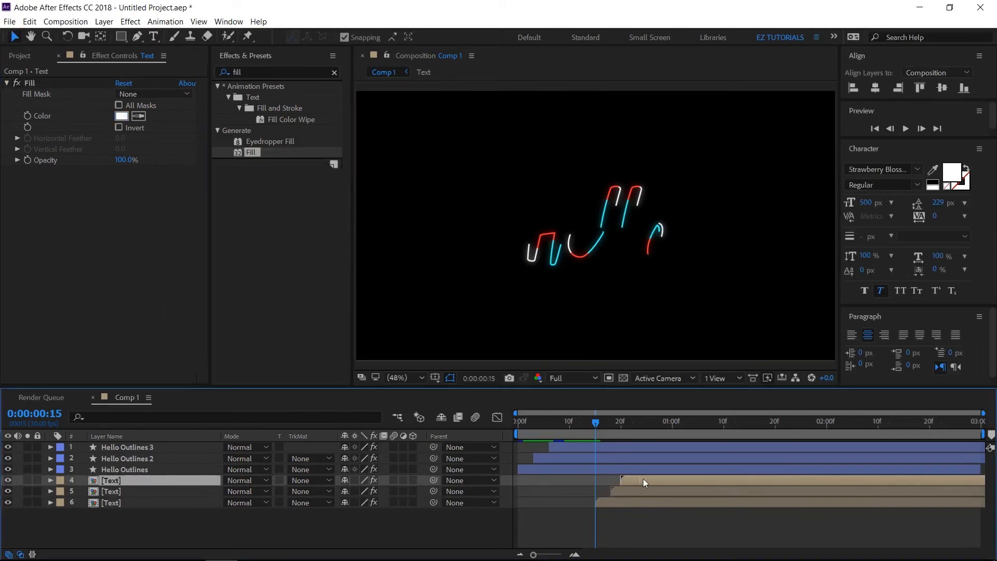
{"action": "left_click", "coordinate": [876, 129]}
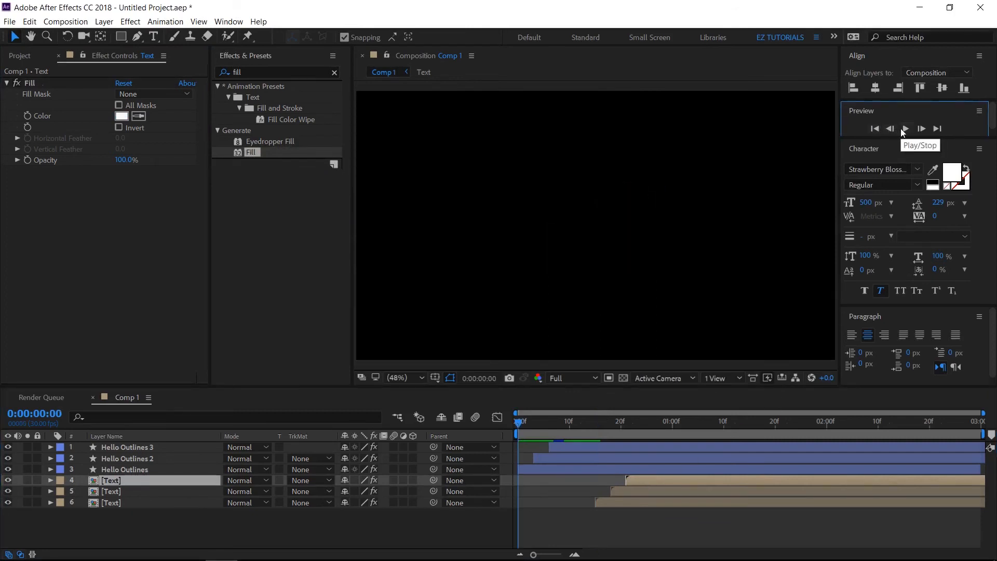
{"action": "left_click", "coordinate": [906, 129]}
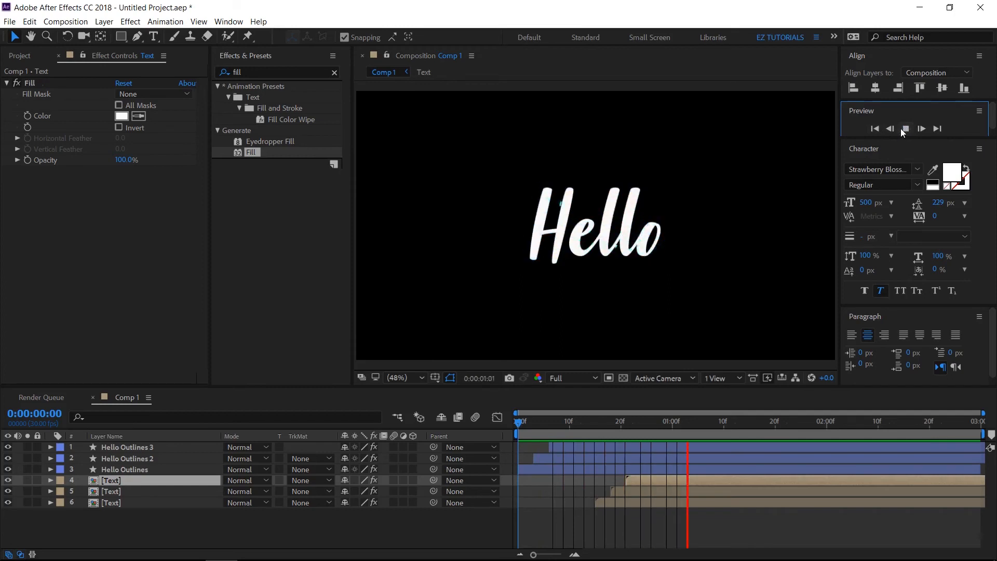